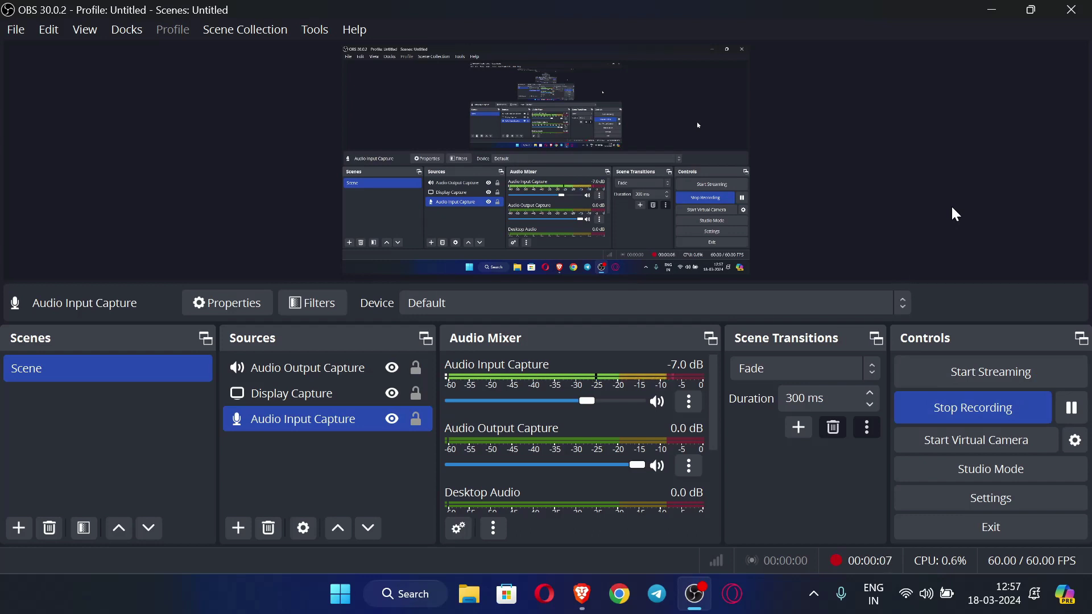
Minimize OBS Studio and refresh the desktop five times from its right-click menu
left_click(992, 9)
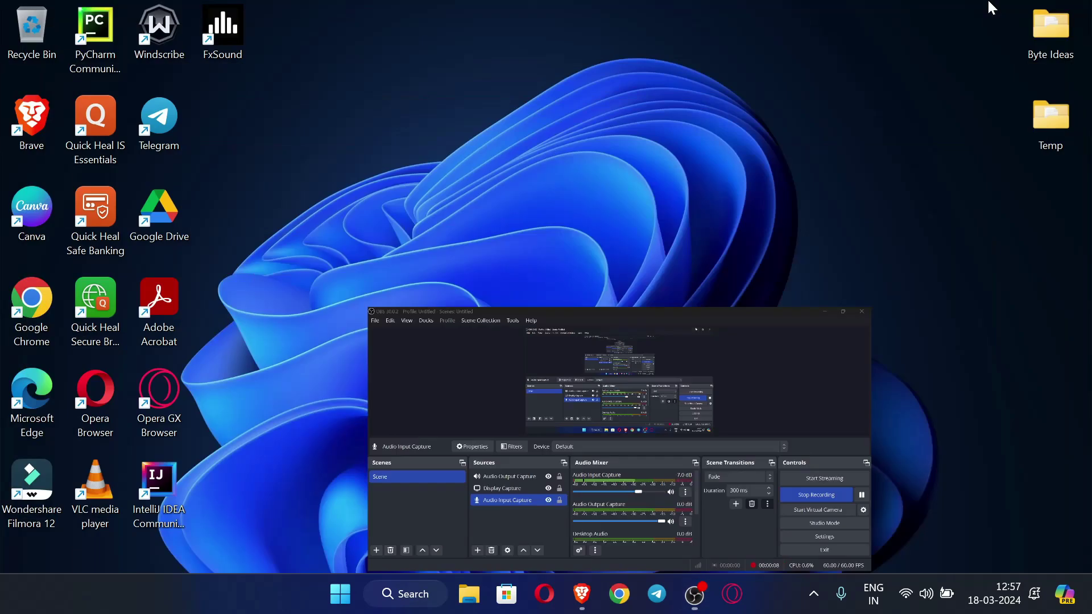
right_click(551, 21)
left_click(613, 87)
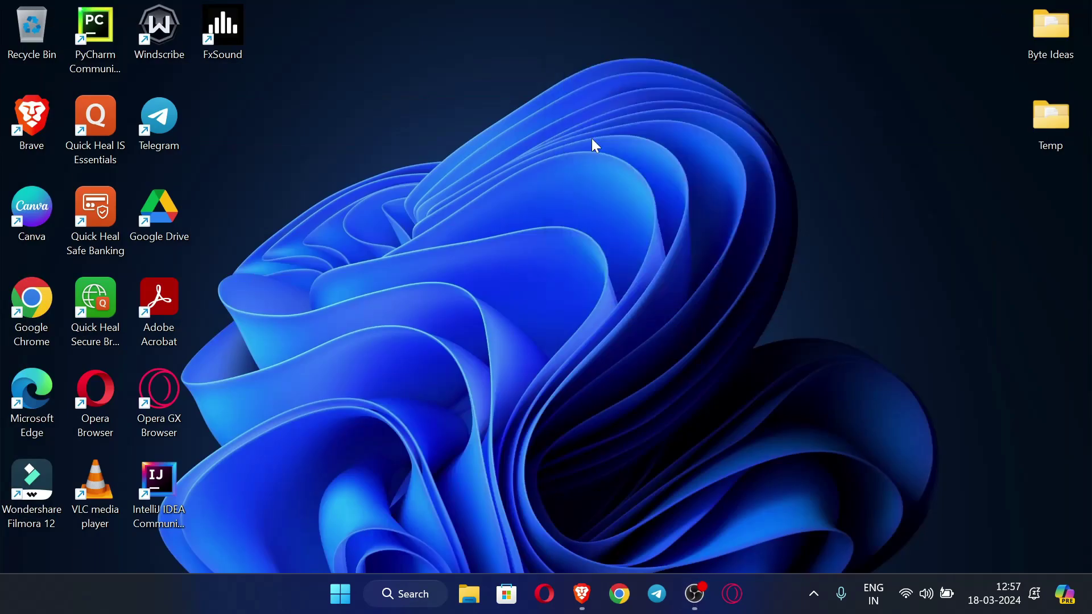
right_click(524, 4)
left_click(606, 85)
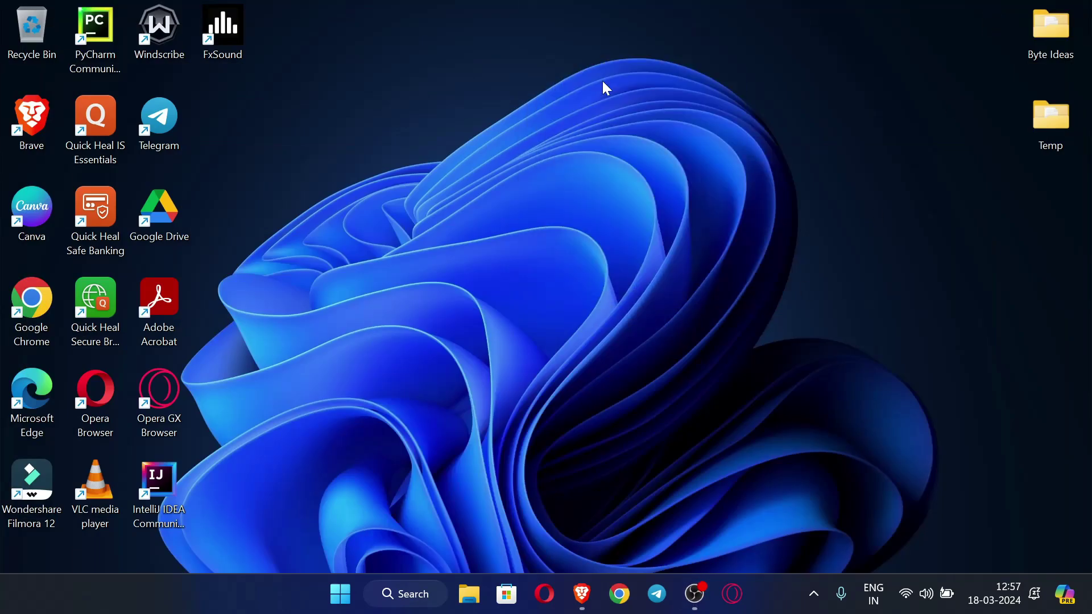
right_click(491, 37)
left_click(562, 107)
right_click(503, 36)
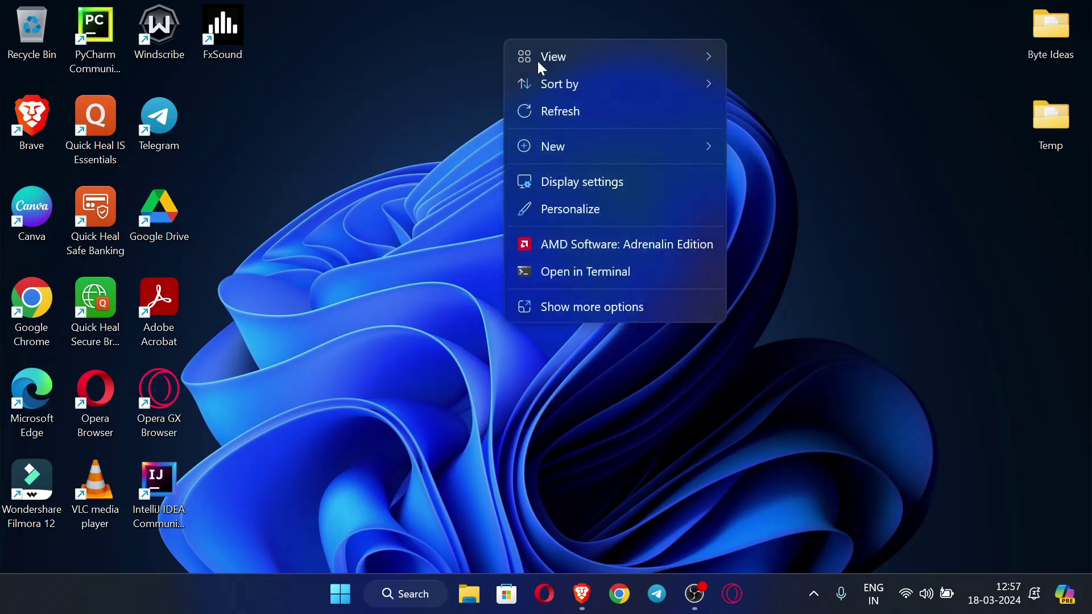
left_click(571, 110)
right_click(532, 86)
left_click(589, 164)
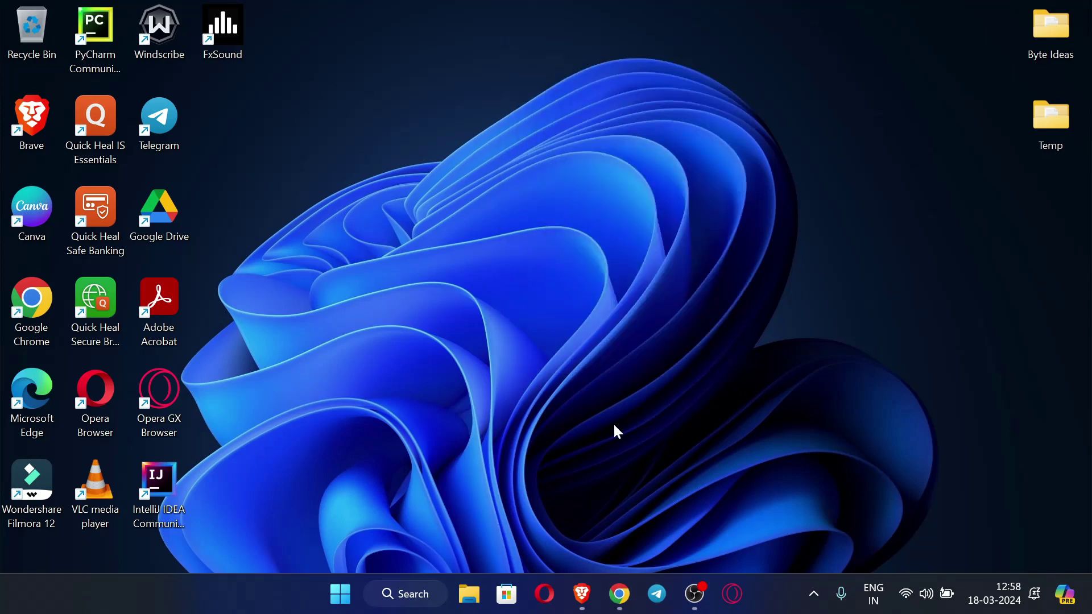
Bring Chrome forward and browse the byte_ideas Instagram profile and the Telegram channel page
left_click(622, 592)
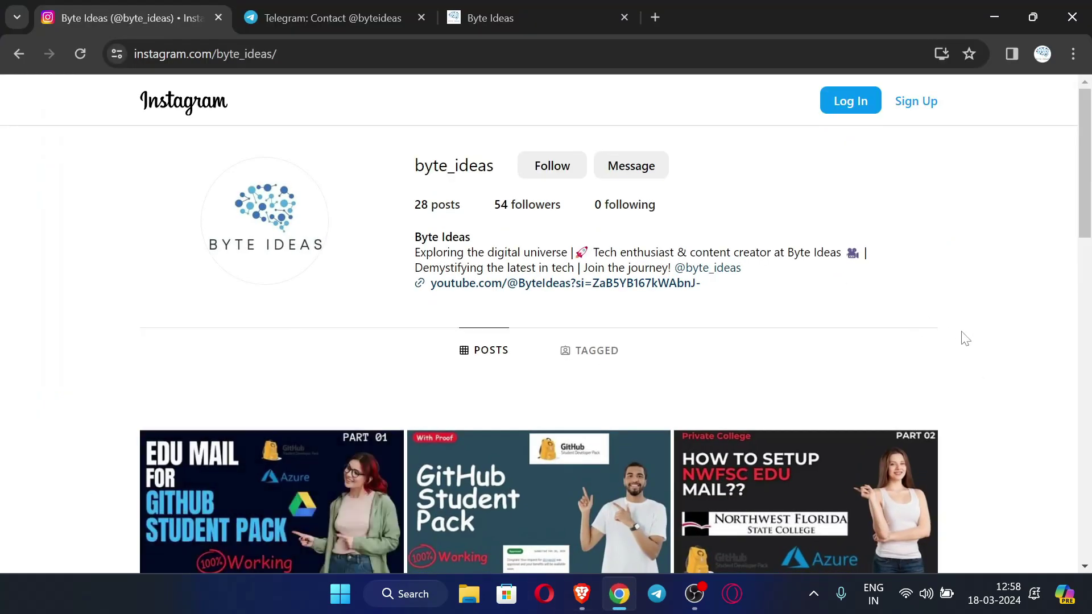
scroll(1007, 309, "down", 8)
scroll(1007, 308, "up", 8)
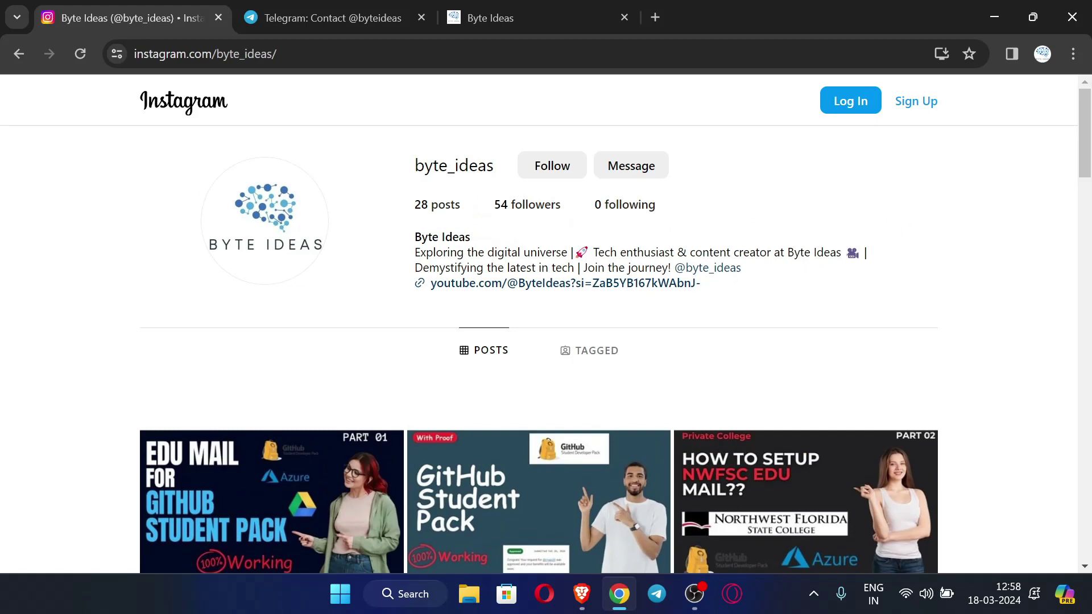
left_click(337, 8)
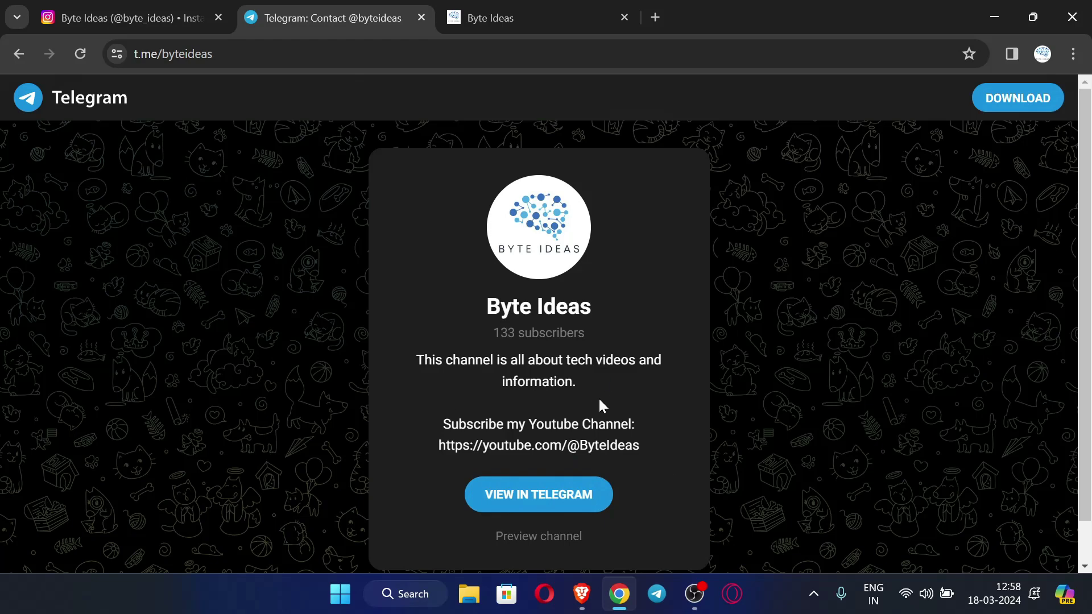
scroll(601, 395, "down", 1)
scroll(539, 319, "up", 1)
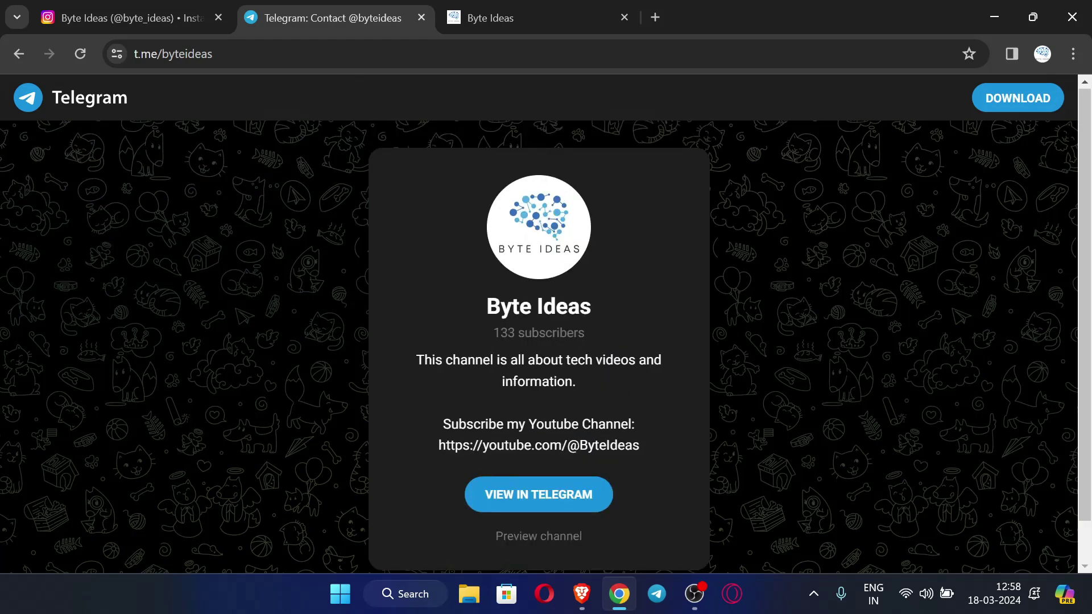
Scroll through the Byte Ideas blog posts and return to the top
left_click(495, 7)
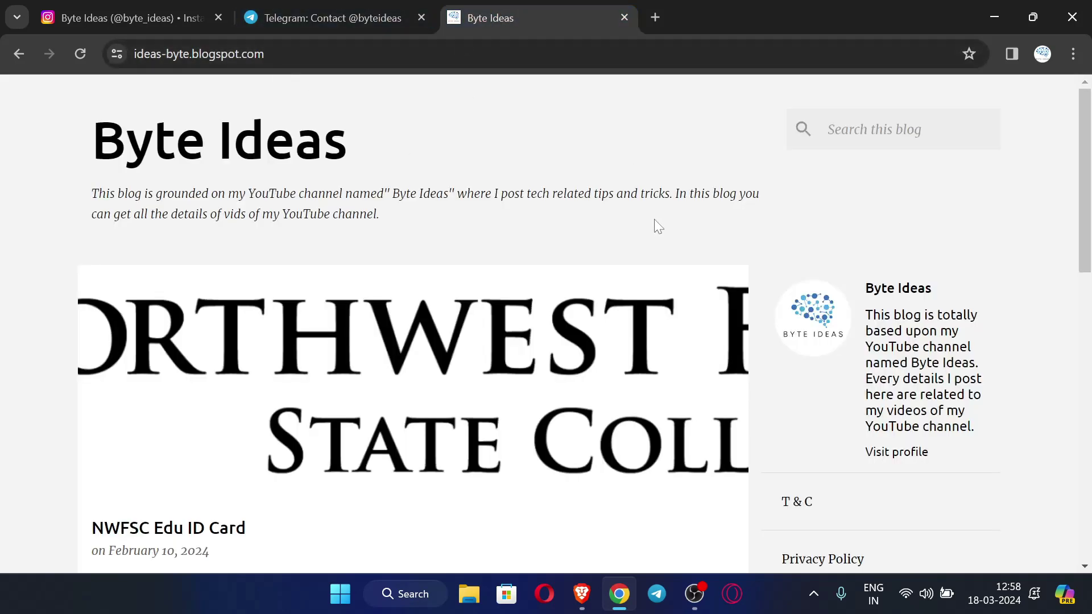
scroll(663, 239, "down", 12)
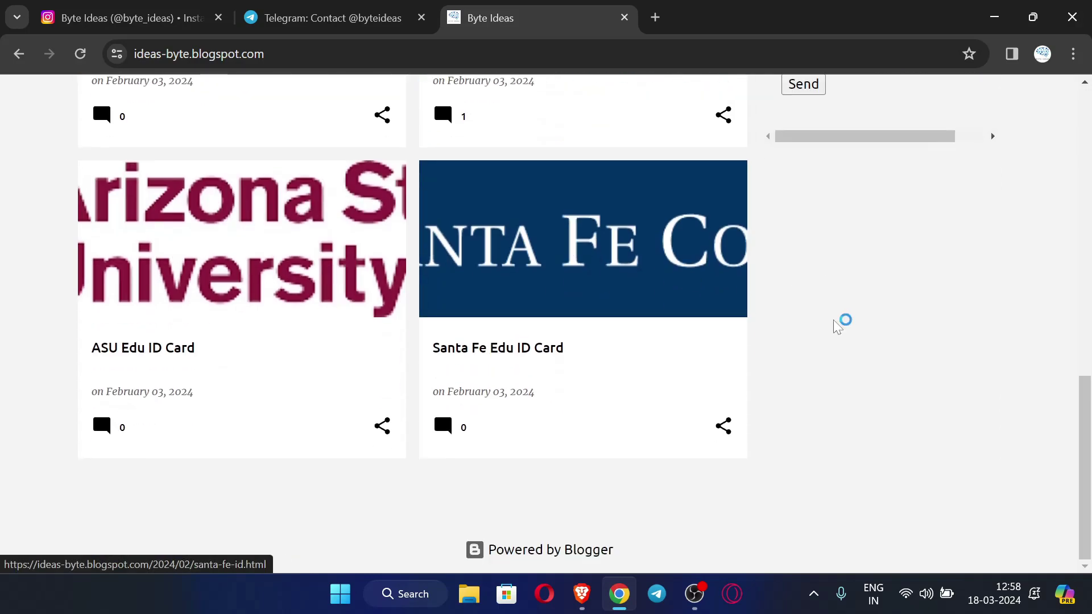
scroll(833, 324, "up", 7)
scroll(836, 324, "up", 6)
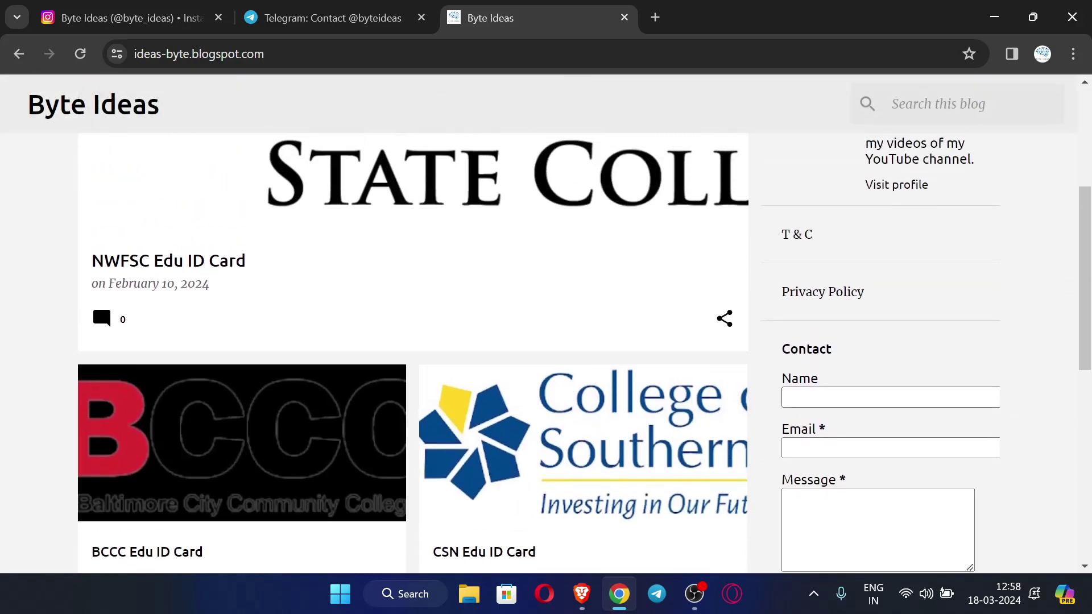
scroll(633, 348, "down", 7)
scroll(635, 351, "down", 6)
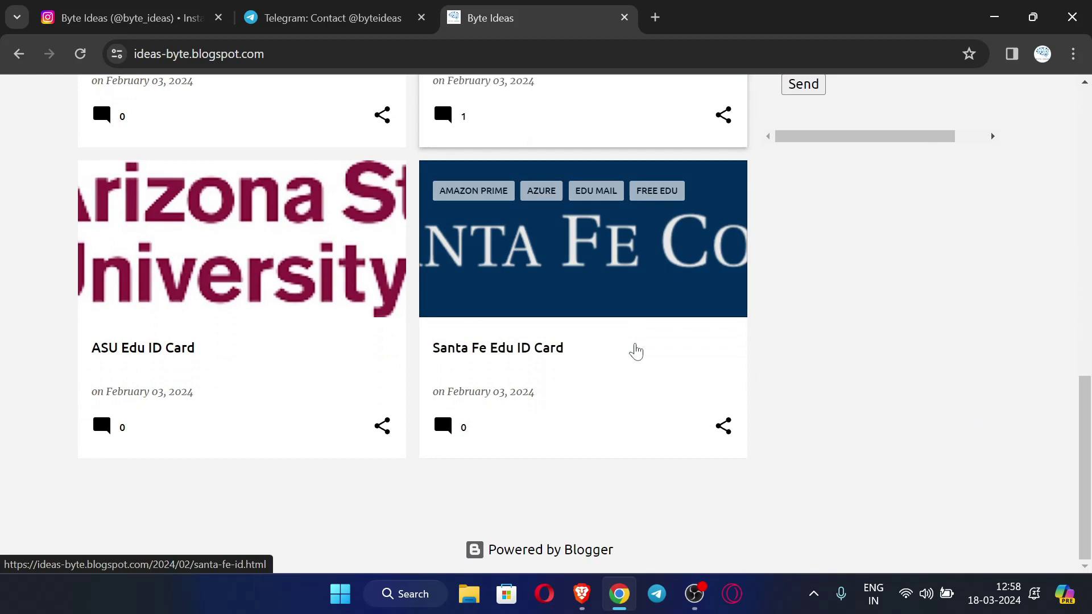
scroll(104, 173, "up", 10)
scroll(135, 208, "up", 3)
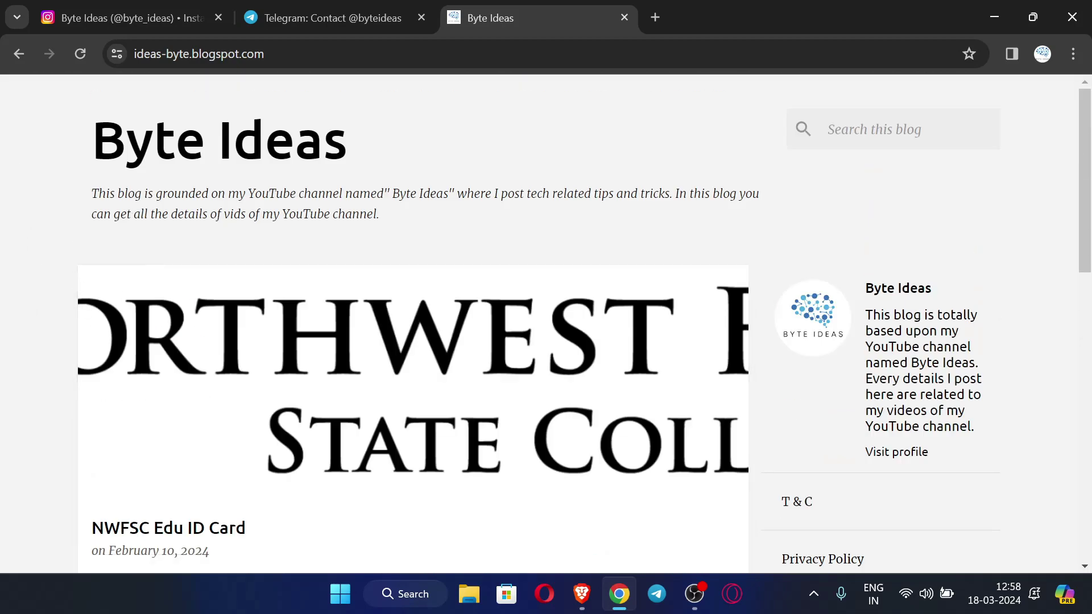
Revisit the Telegram and blog tabs, close Chrome, and refresh the desktop
left_click(299, 10)
left_click(540, 16)
left_click(1072, 16)
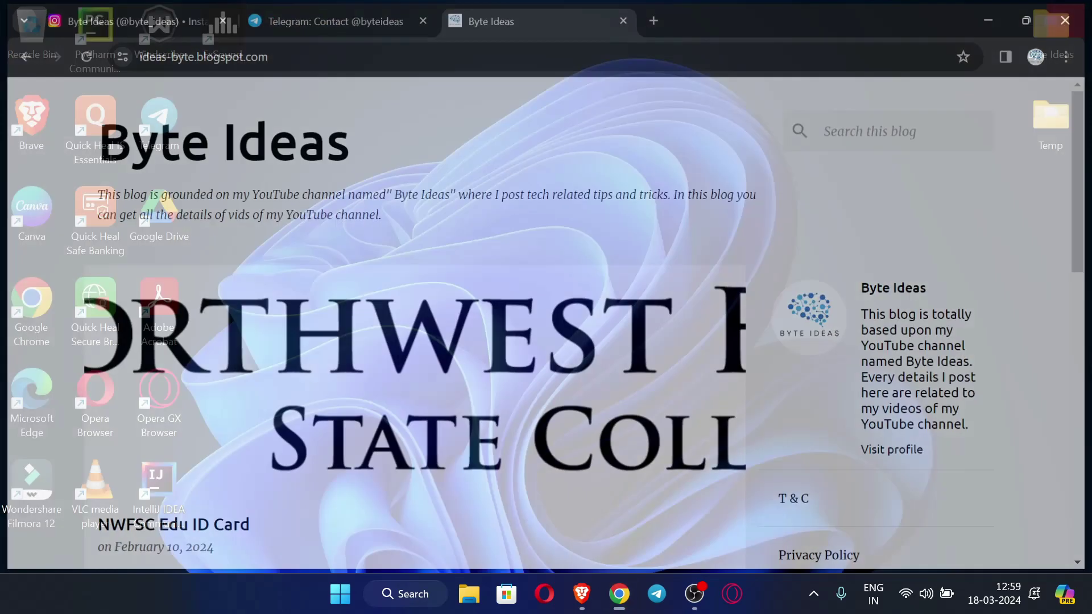
right_click(528, 181)
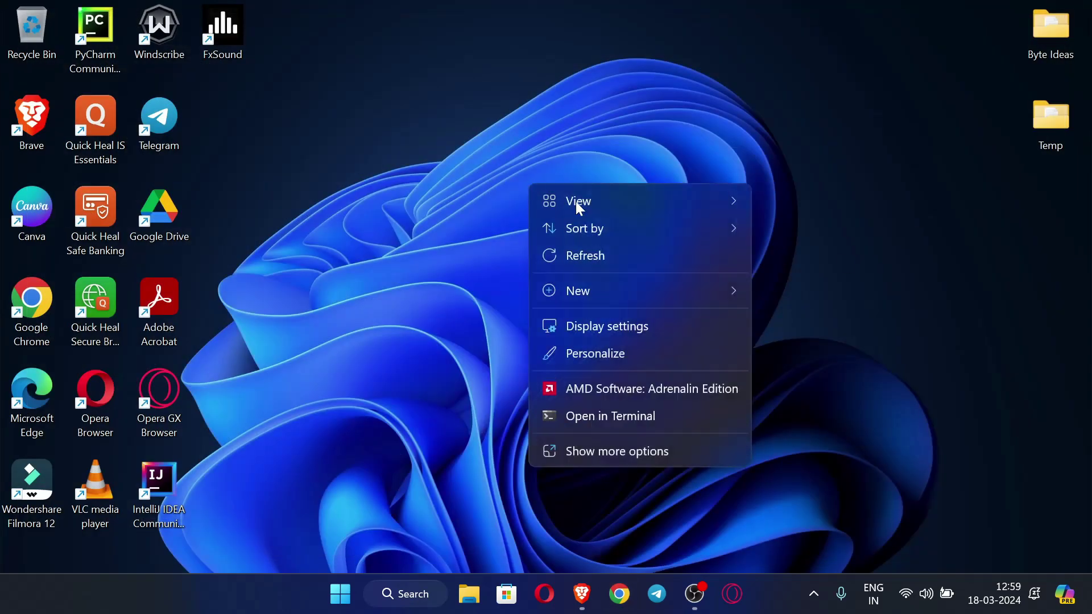
left_click(629, 253)
Launch Brave, check its extensions list, and enter 'mfa tools canva' in the address bar
left_click(586, 595)
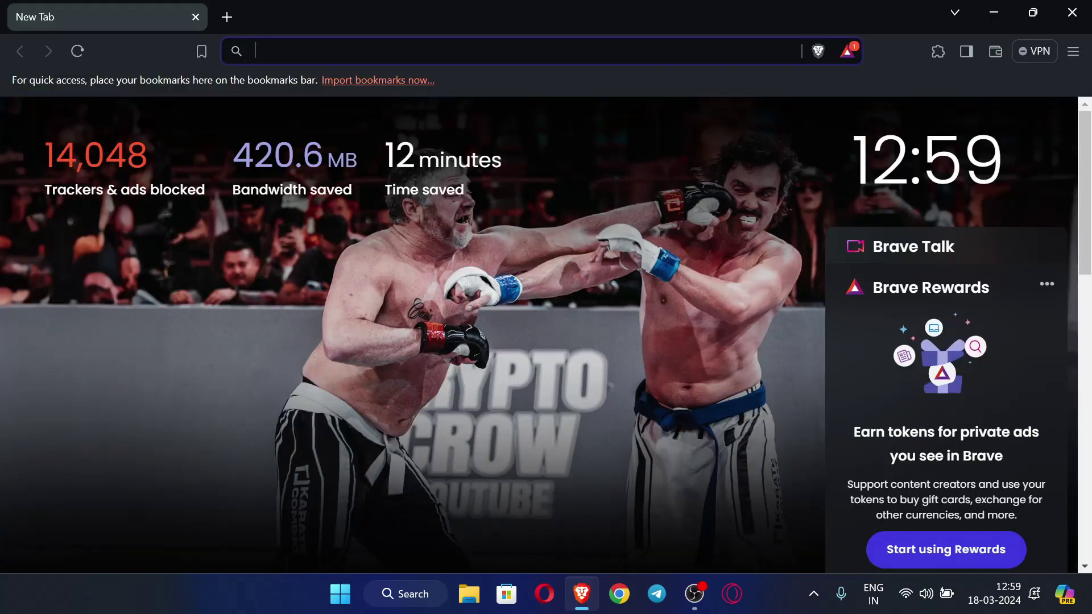
left_click(939, 51)
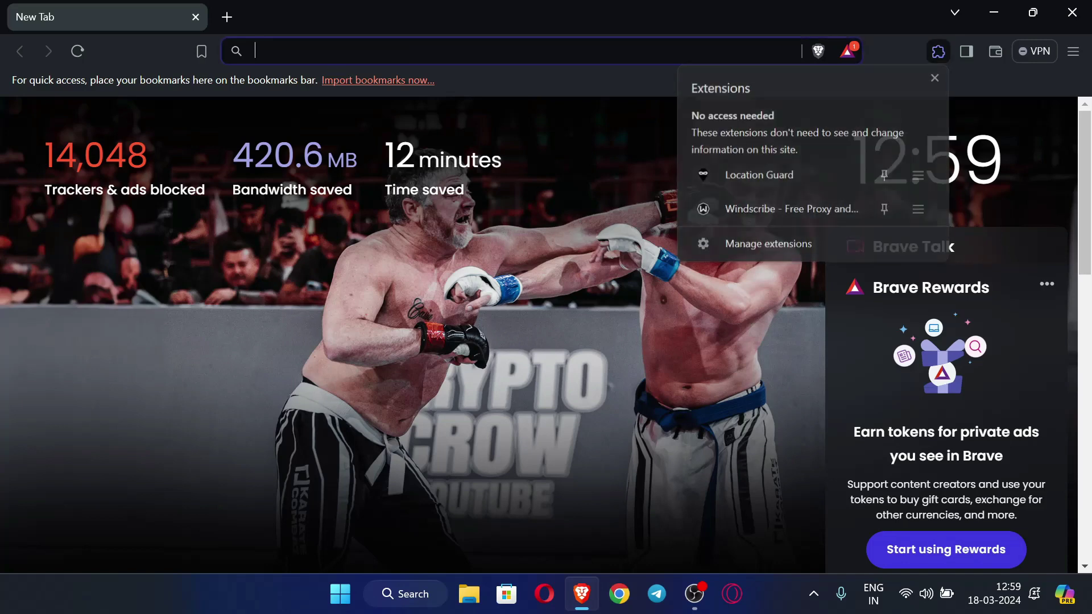
key("Escape")
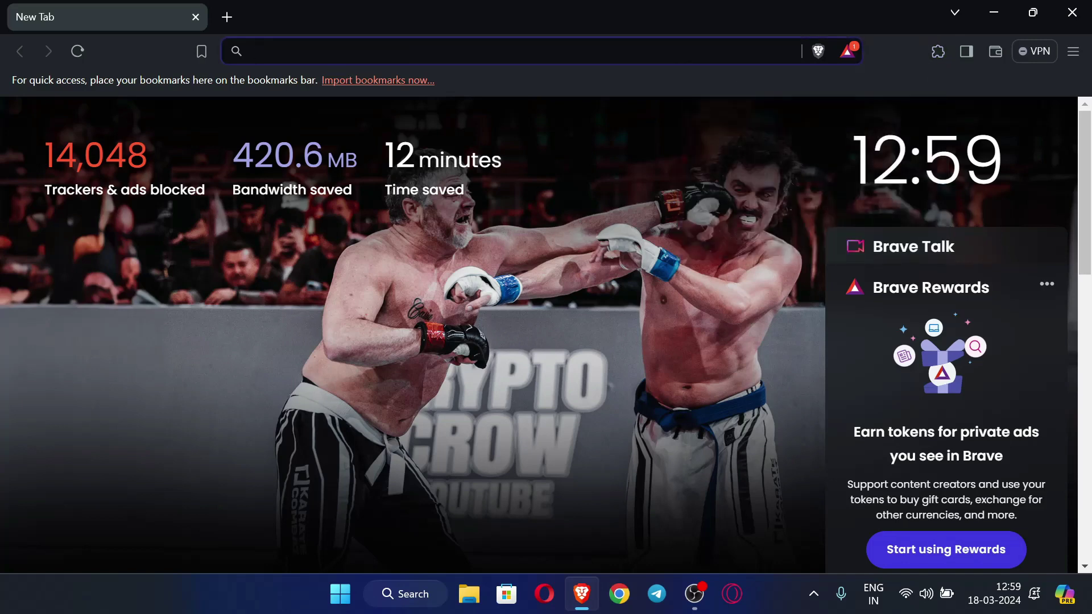
type("m")
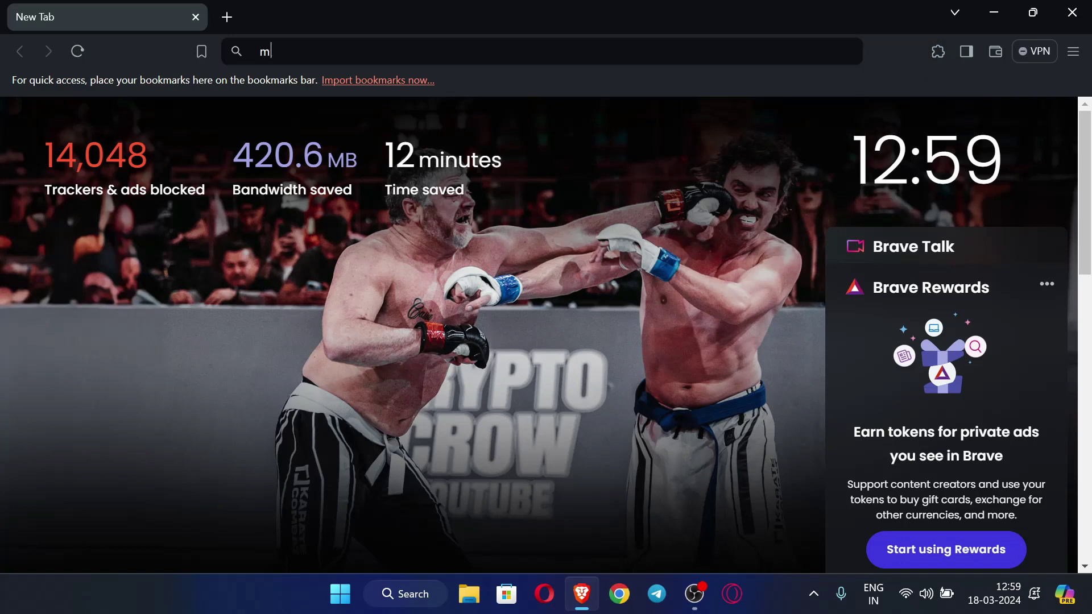
type("fa tools canva")
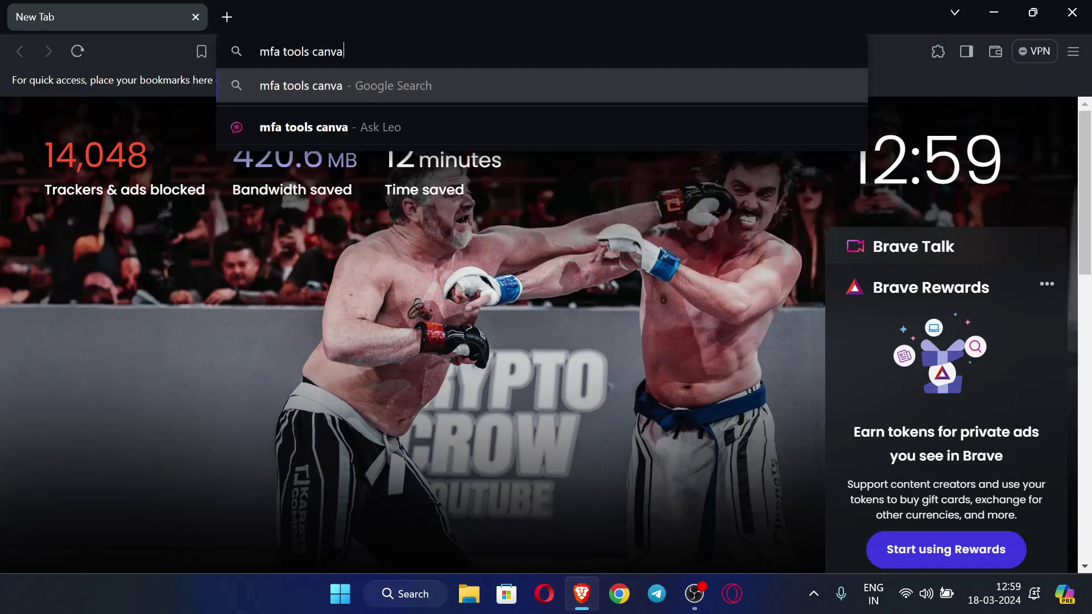
Run the 'mfa tools canva' search and open the mfatools.net 'Free Canva Pro Team Invite Links 2024' result
key("Return")
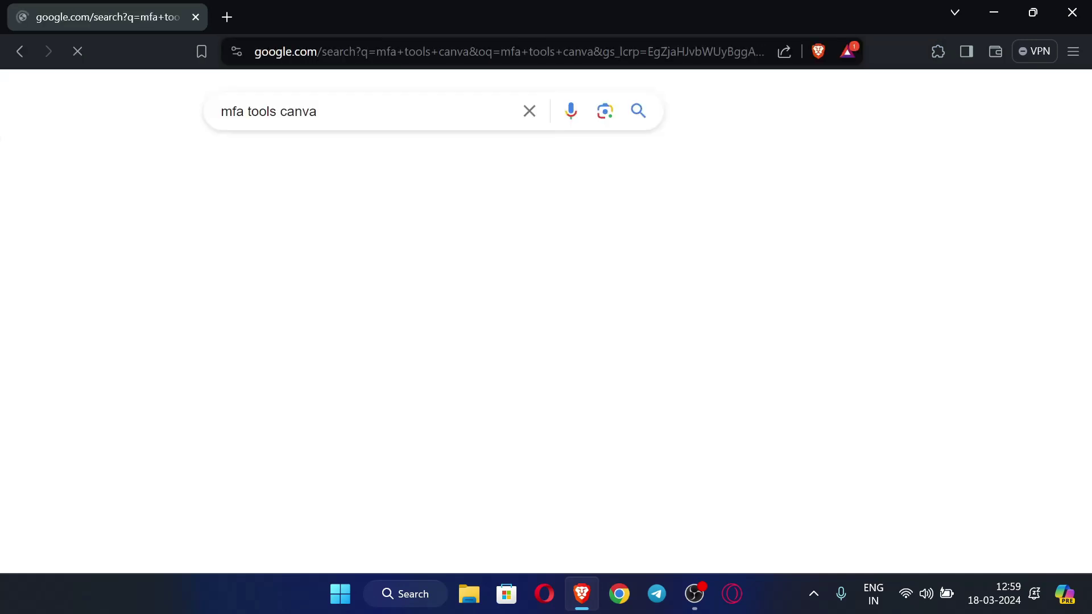
scroll(239, 382, "down", 1)
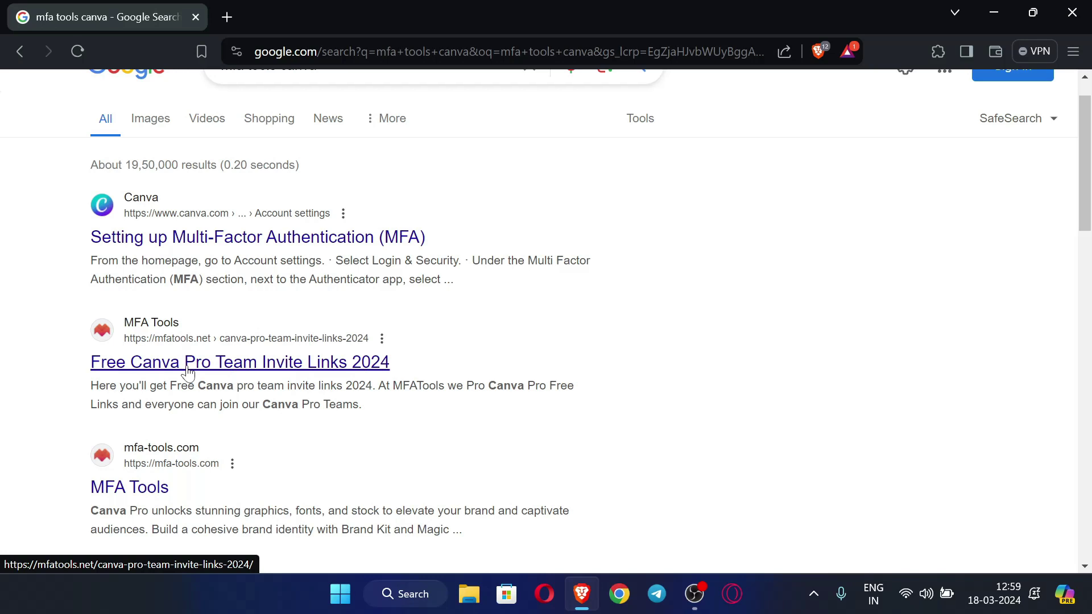
left_click(163, 362)
Open the invite links article and scroll down to the TEAM 1–TEAMS 6 invite buttons
left_click(192, 358)
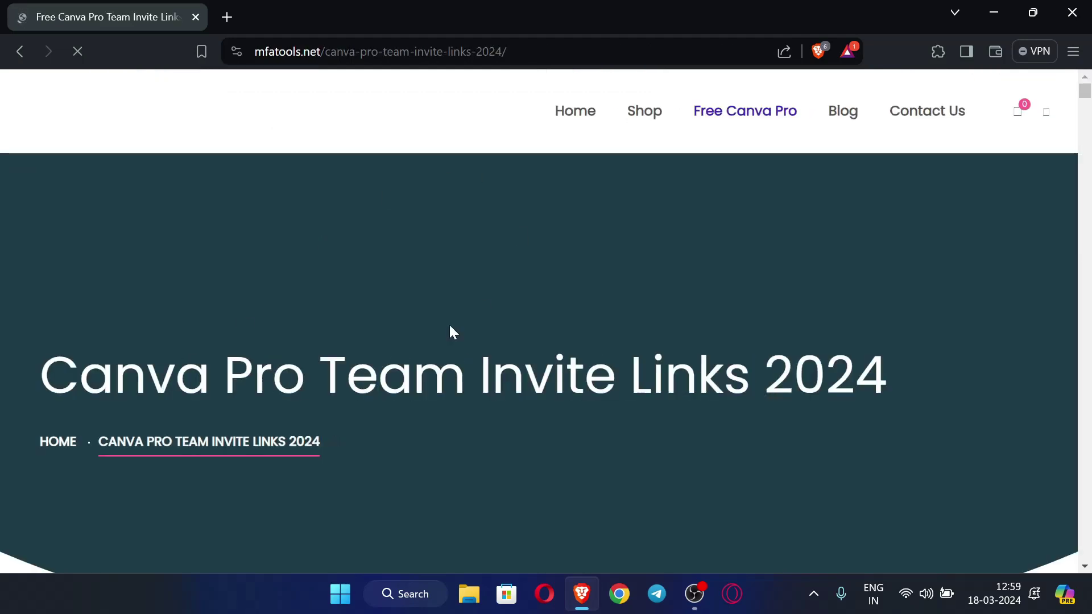
scroll(558, 356, "down", 5)
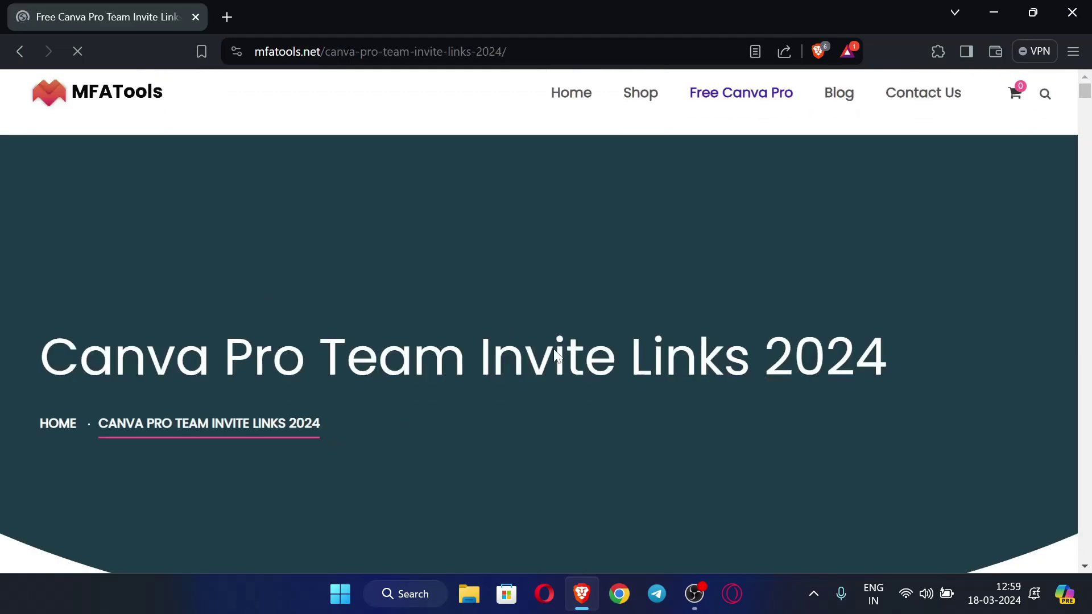
scroll(558, 356, "down", 15)
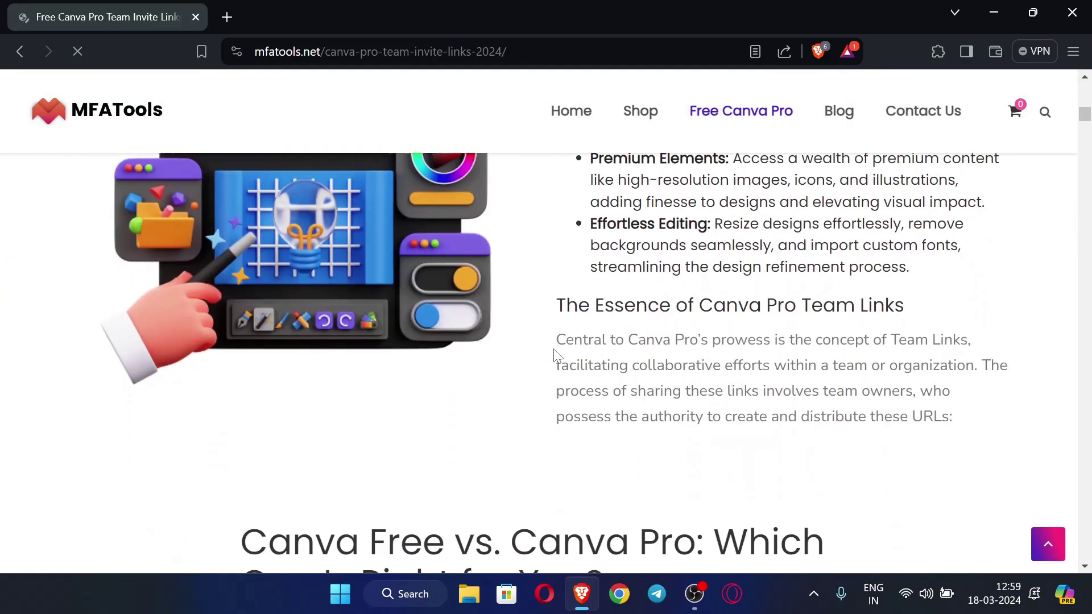
scroll(561, 353, "down", 20)
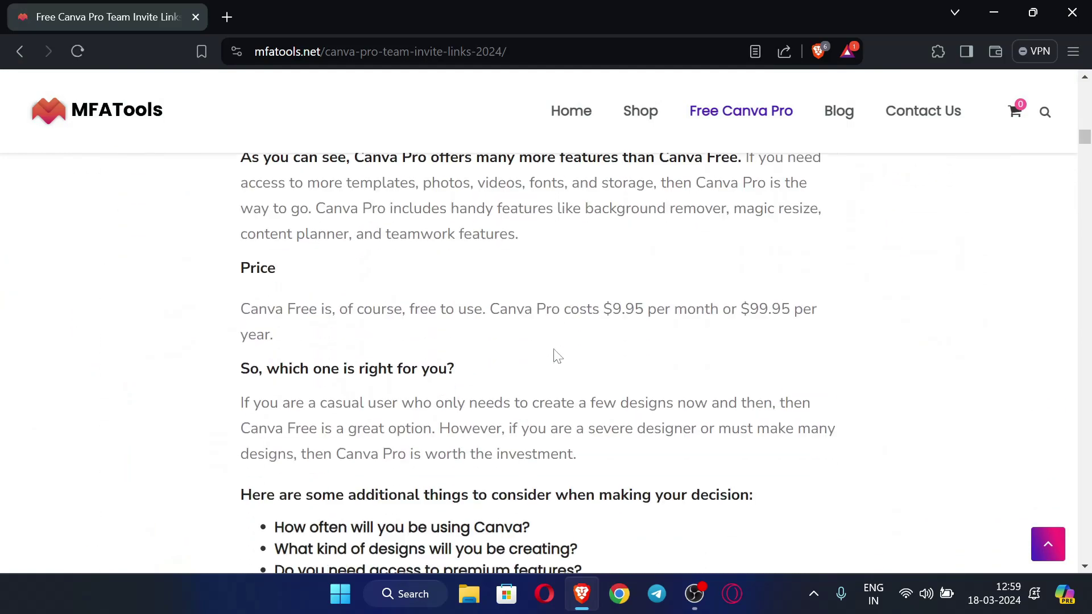
scroll(561, 352, "down", 20)
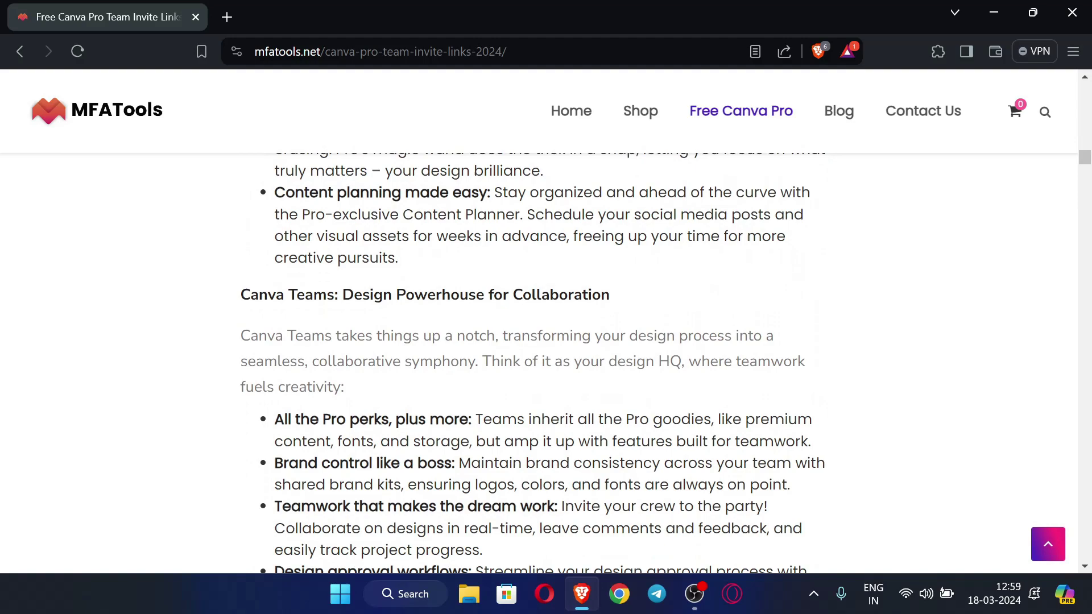
scroll(558, 352, "down", 20)
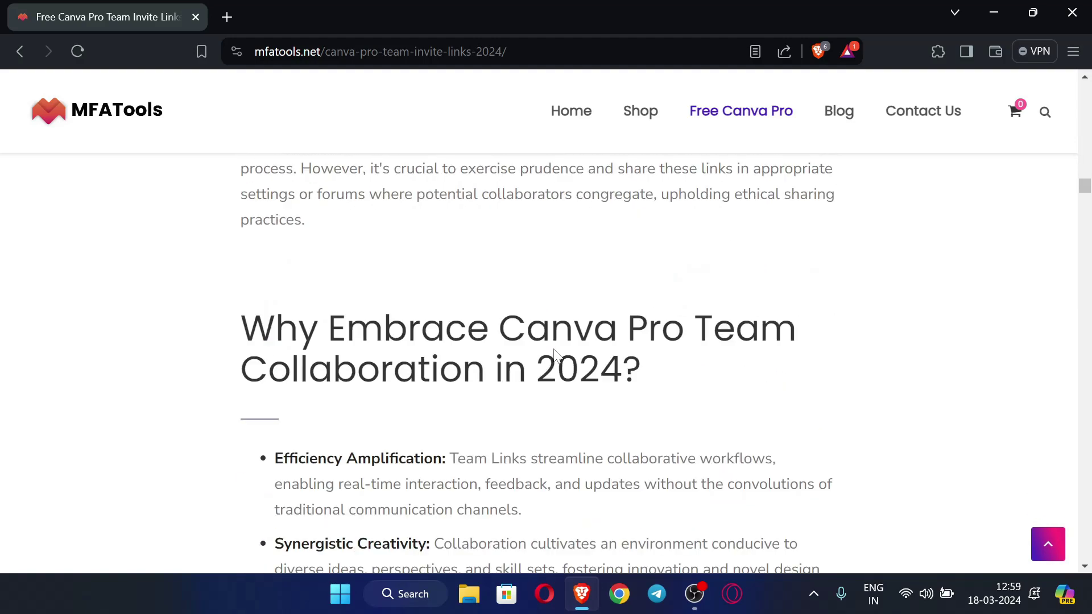
scroll(556, 356, "down", 10)
scroll(555, 357, "up", 5)
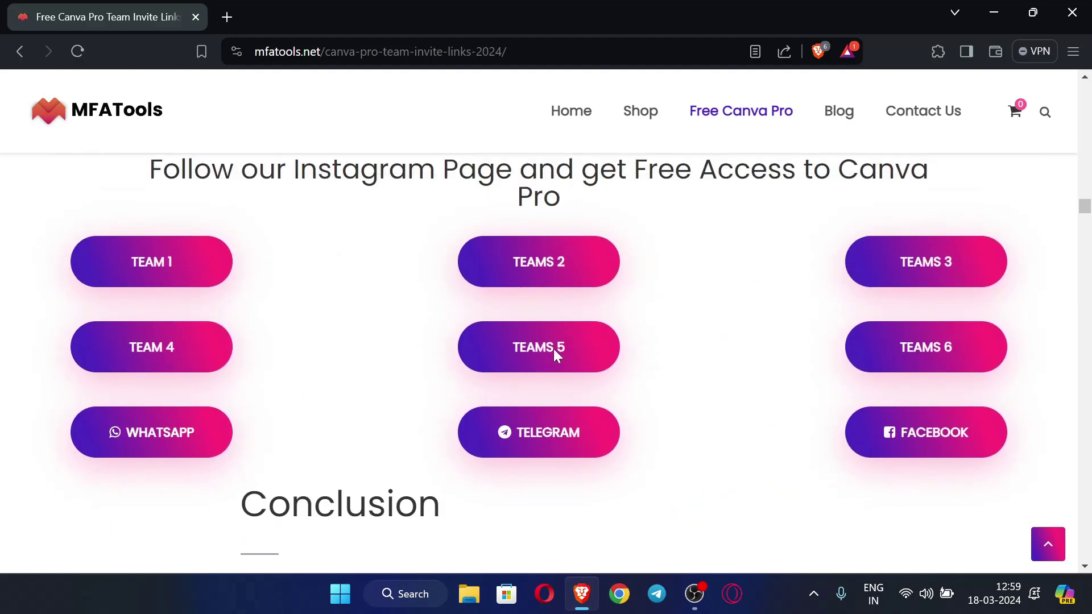
scroll(555, 357, "down", 1)
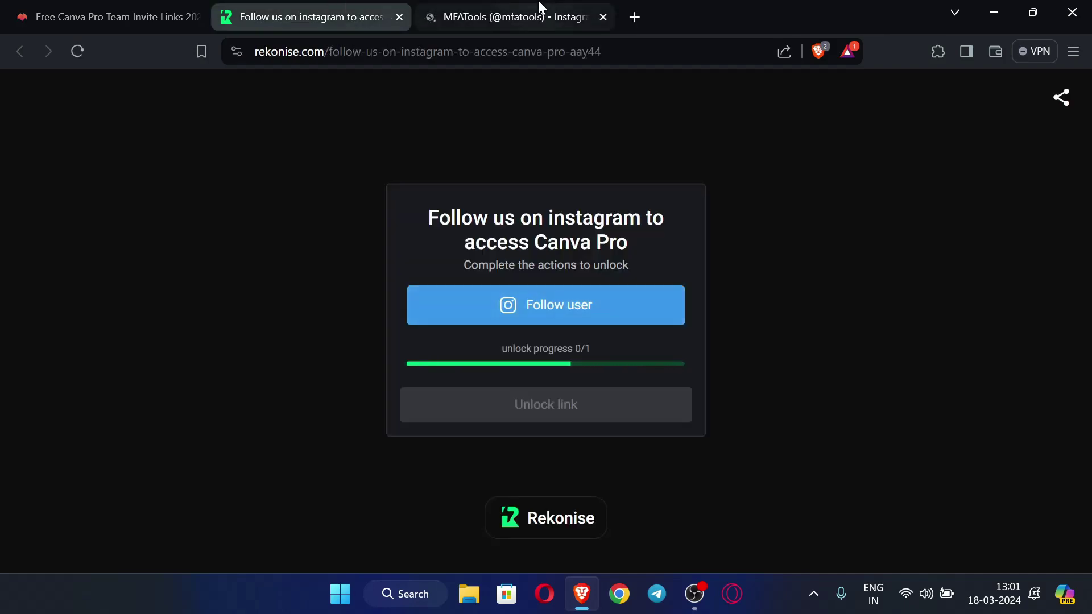
Follow MFATools on Instagram, then unlock the Canva Pro invite link once progress reads 1/1
left_click(540, 7)
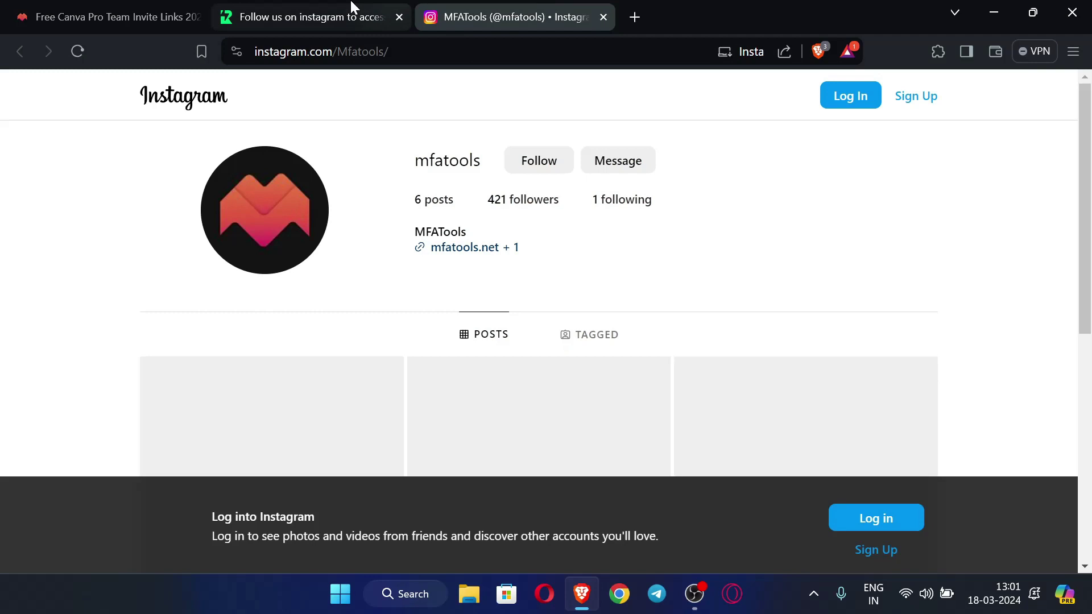
left_click(349, 7)
left_click(488, 10)
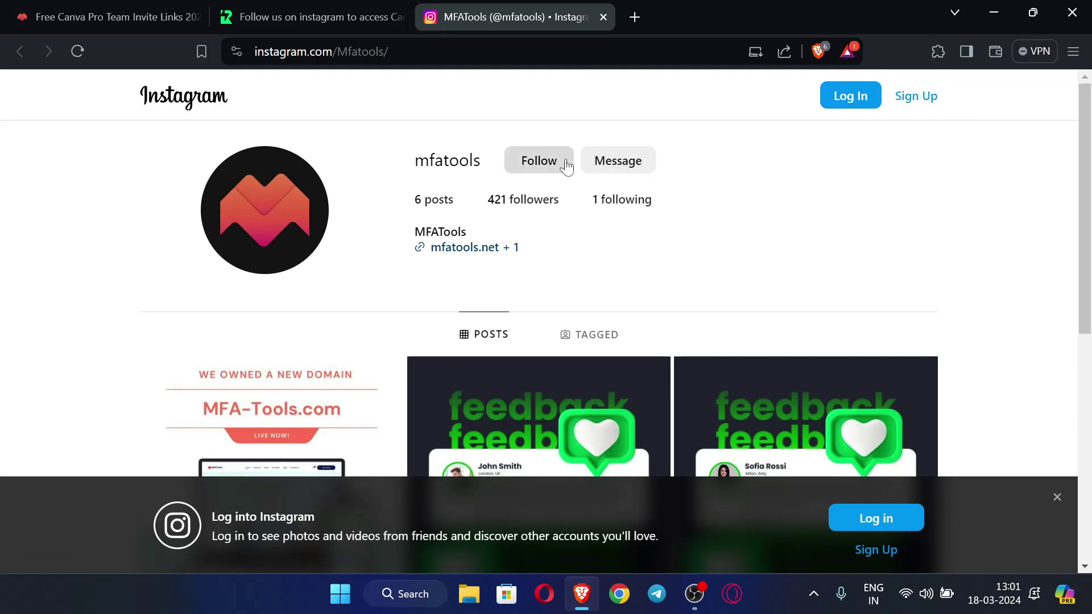
left_click(323, 8)
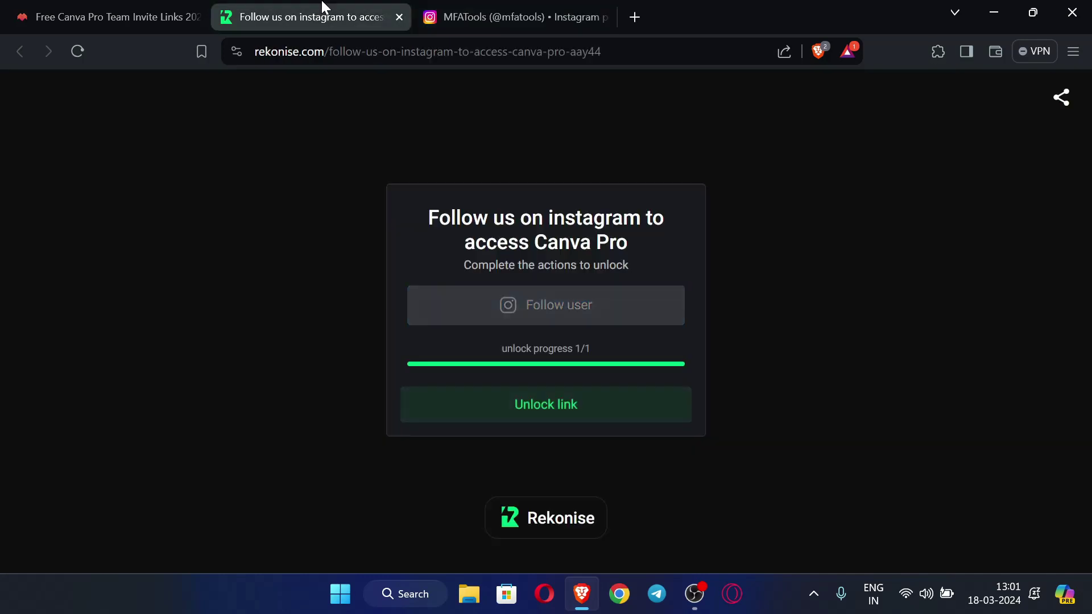
left_click(554, 414)
left_click(568, 415)
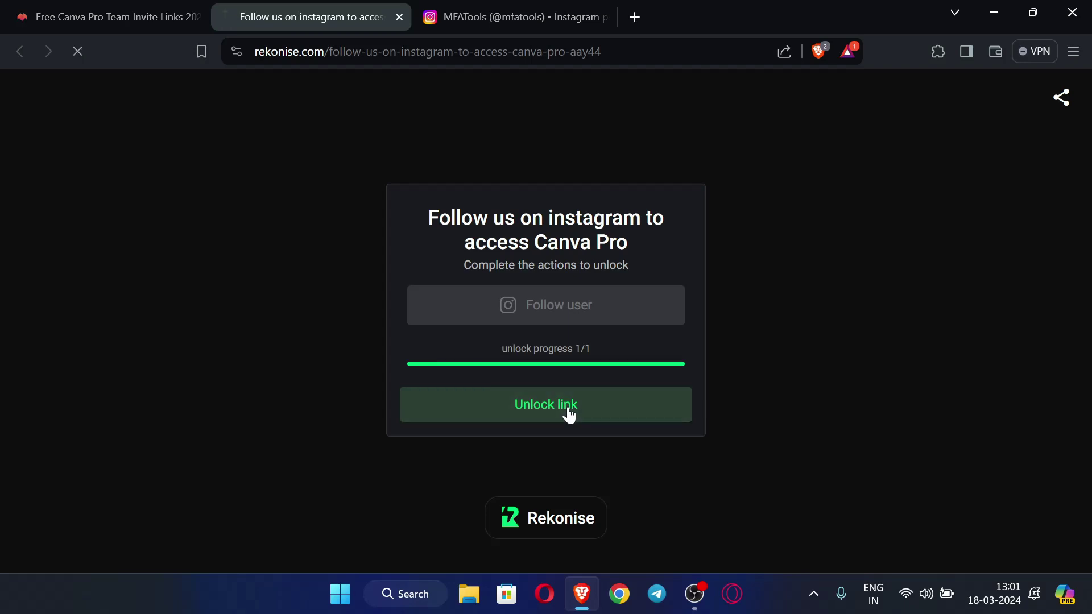
Return to the Canva invitation page and highlight the MFATools.net team invitation heading
left_click(547, 3)
left_click(324, 12)
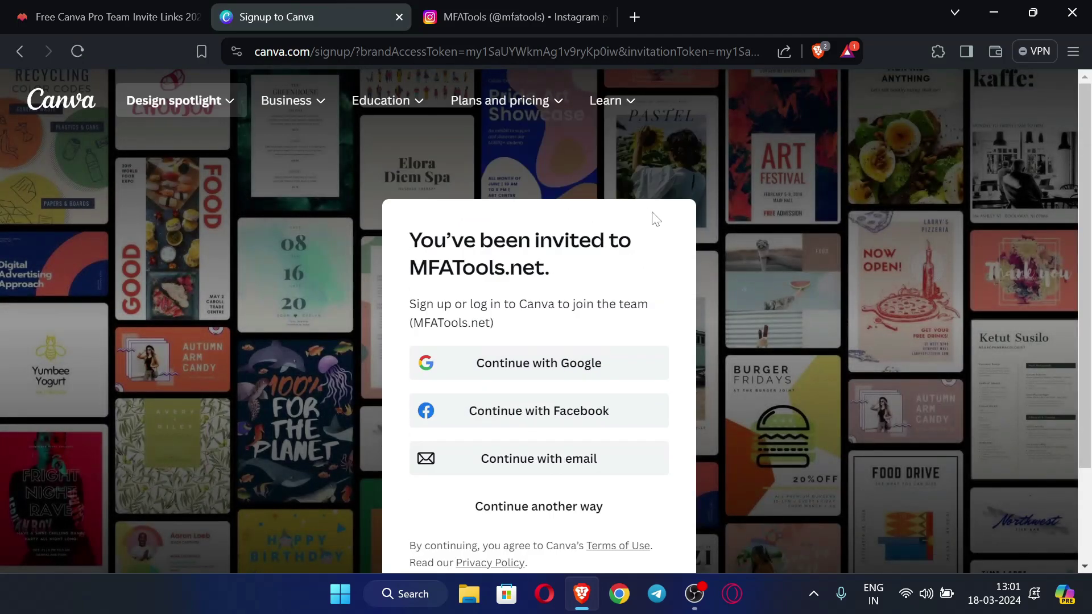
left_click_drag(415, 238, 545, 268)
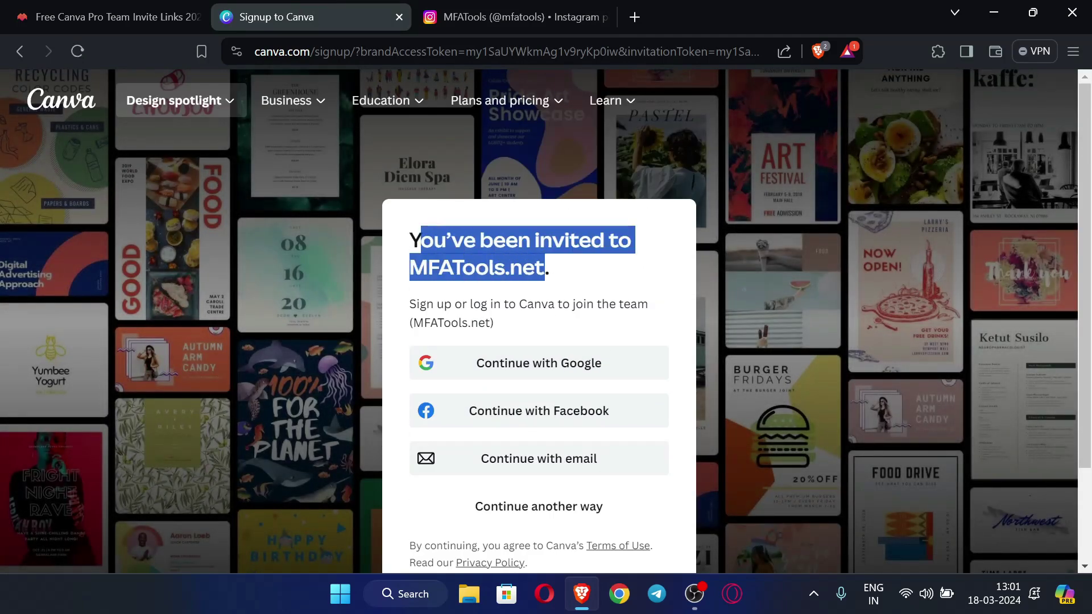
left_click(545, 268)
Scroll through the Google, Facebook, email and other sign-up options
scroll(545, 268, "down", 2)
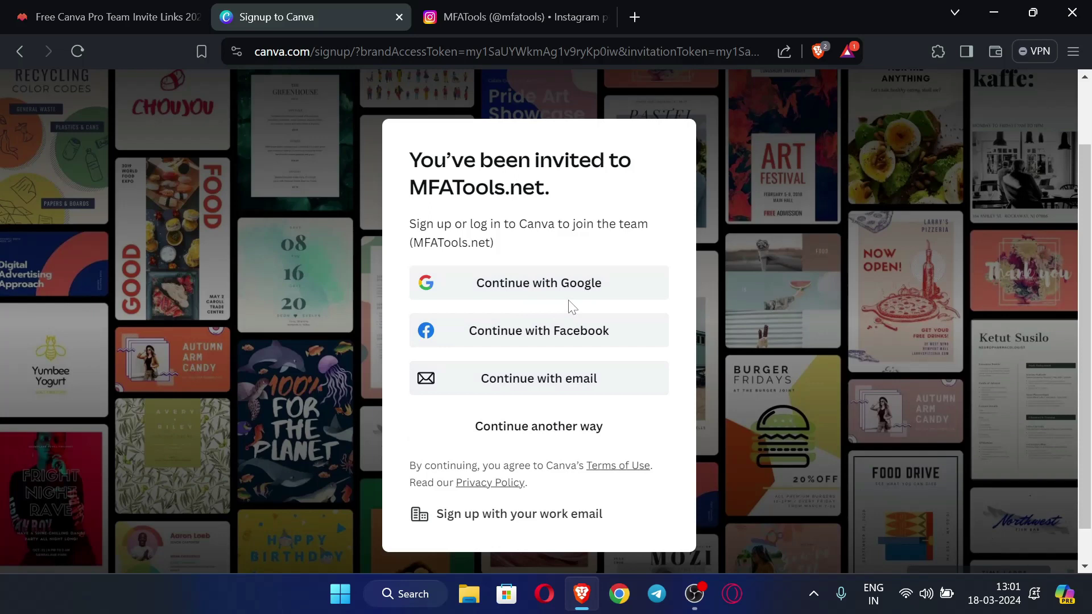
scroll(563, 386, "up", 2)
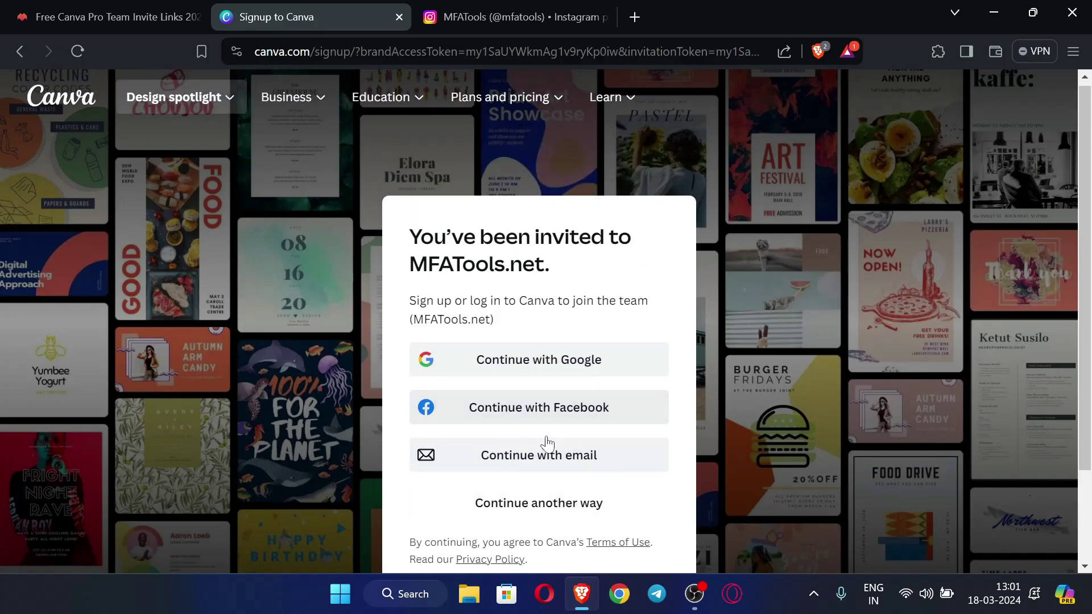
scroll(538, 398, "down", 2)
scroll(561, 366, "up", 2)
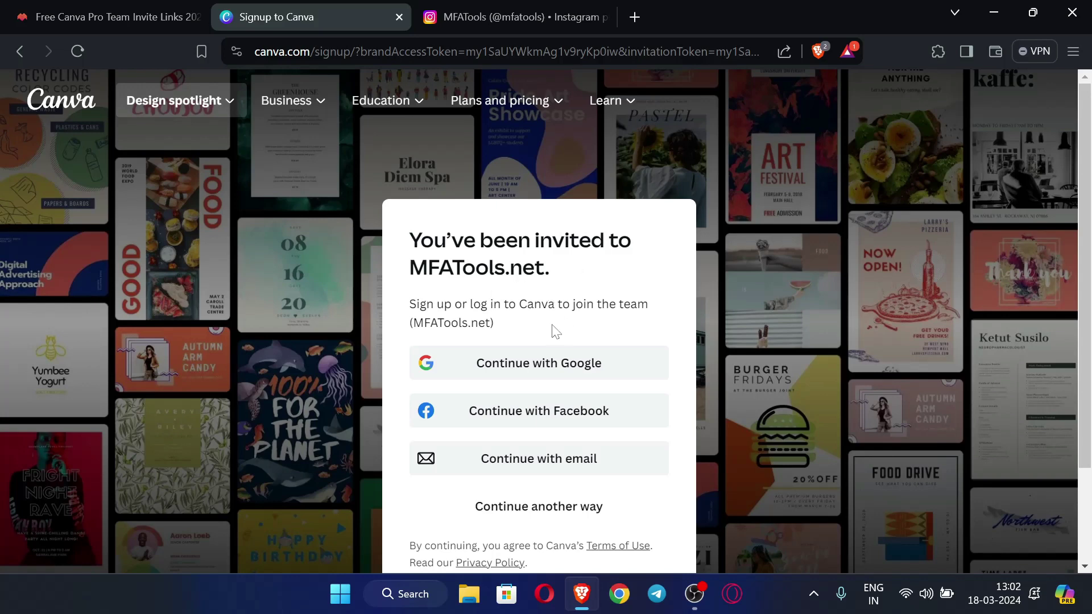
scroll(555, 333, "down", 2)
scroll(541, 256, "up", 2)
scroll(556, 346, "down", 2)
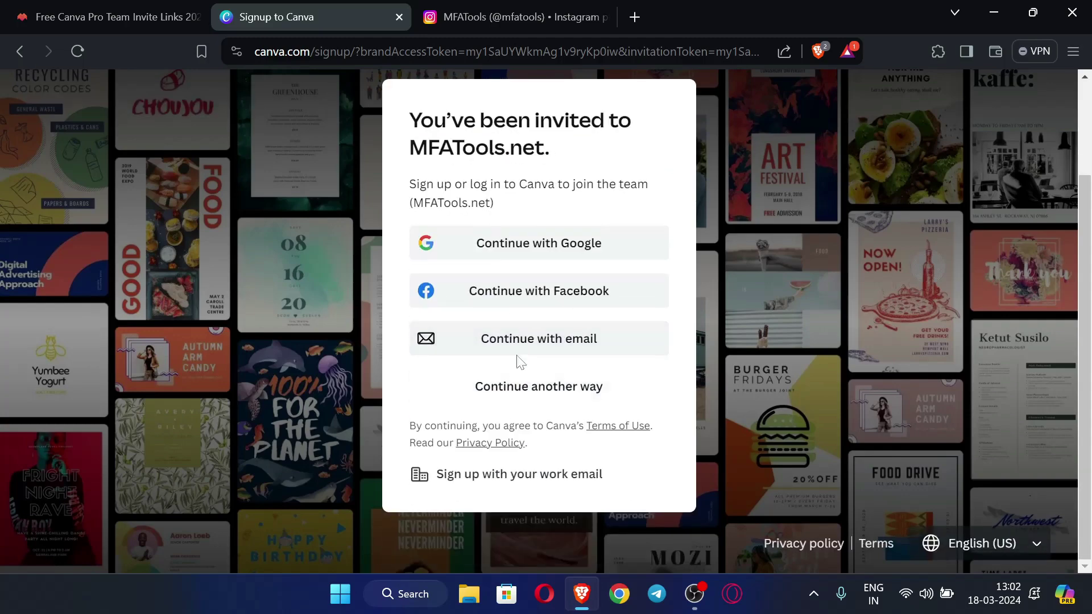
scroll(519, 362, "up", 2)
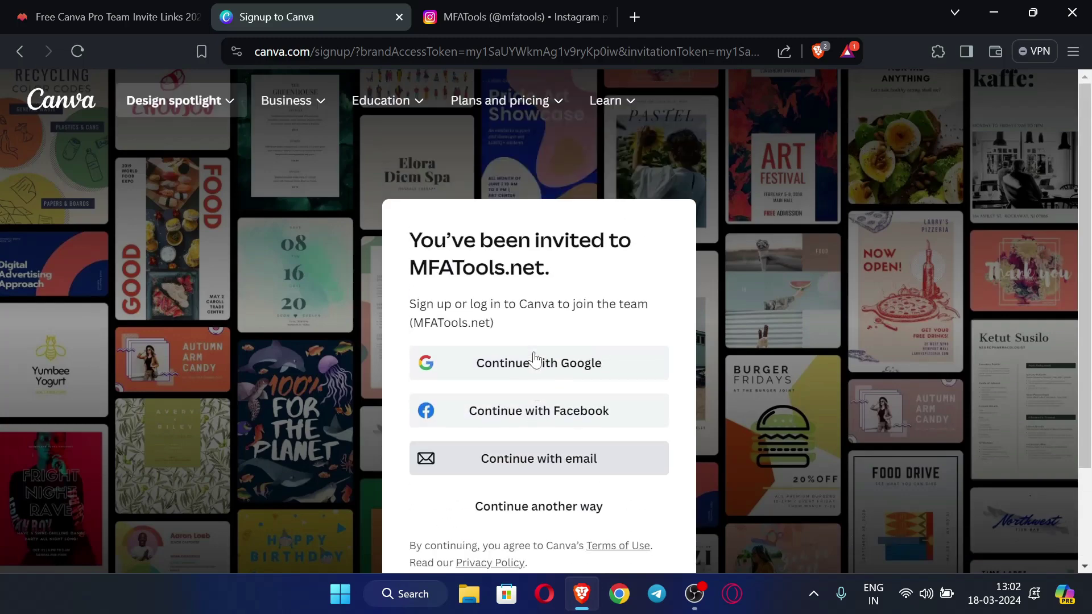
Search 'temp mail' in a new tab and copy the generated disposable address from temp-mail.org
left_click(640, 15)
type("temp mail")
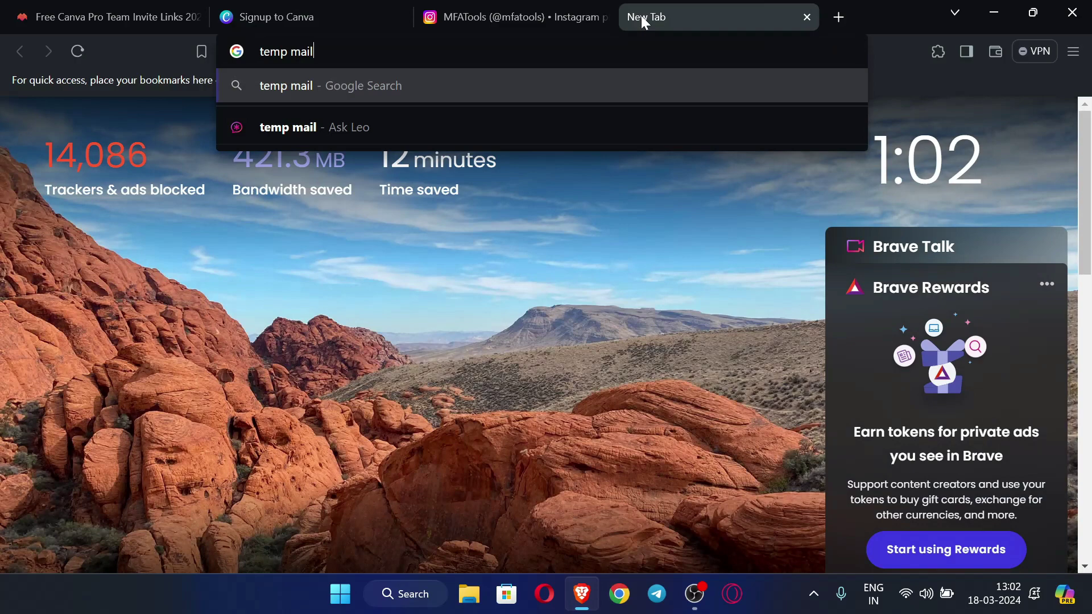
key("Return")
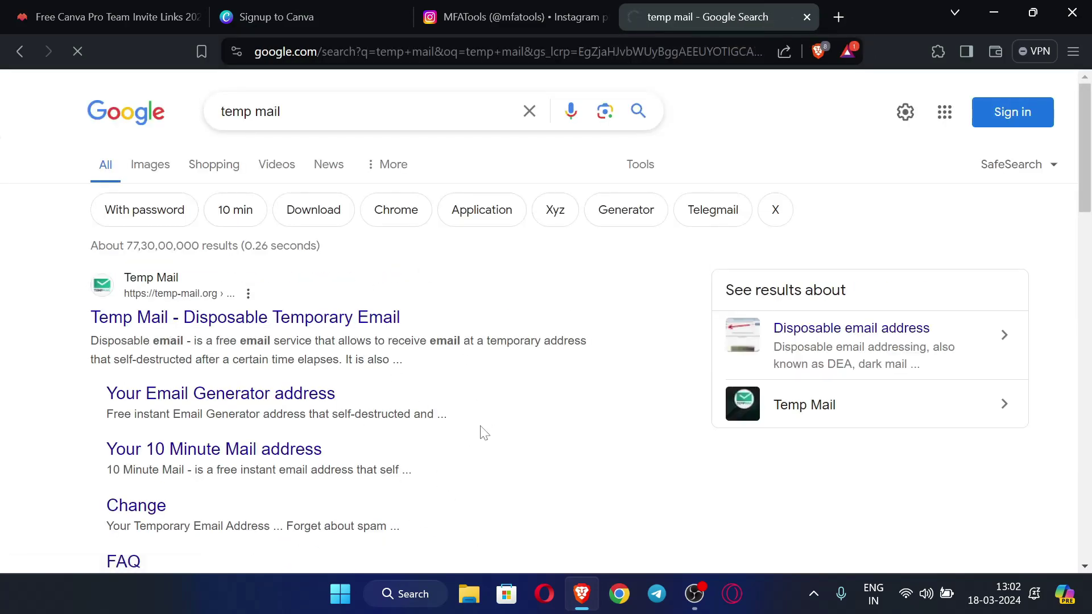
left_click(277, 13)
left_click(722, 13)
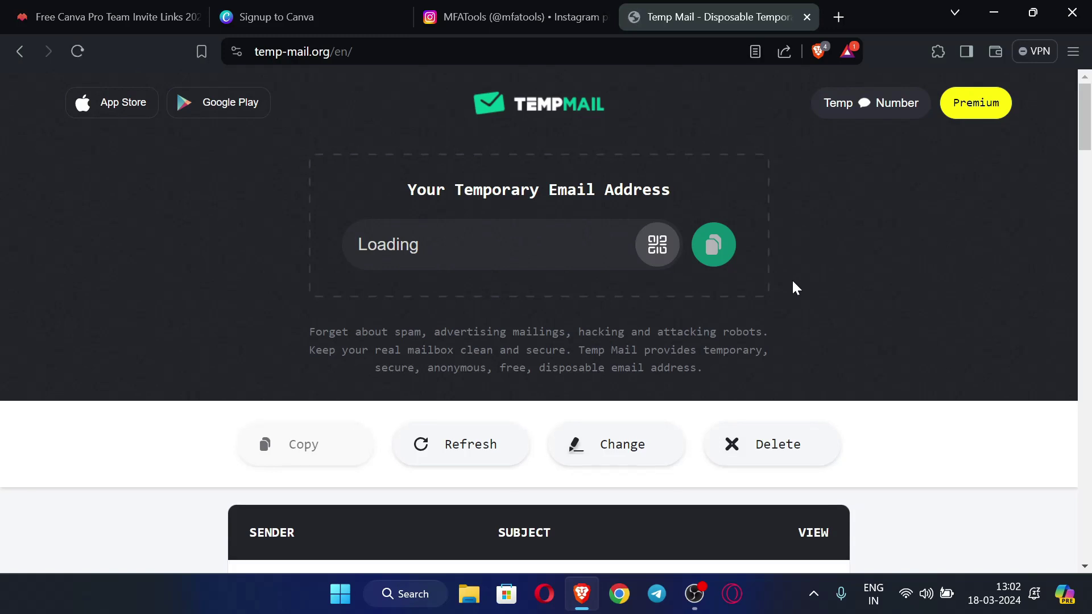
left_click(716, 260)
Choose Continue with email and submit the pasted temporary email address
left_click(277, 17)
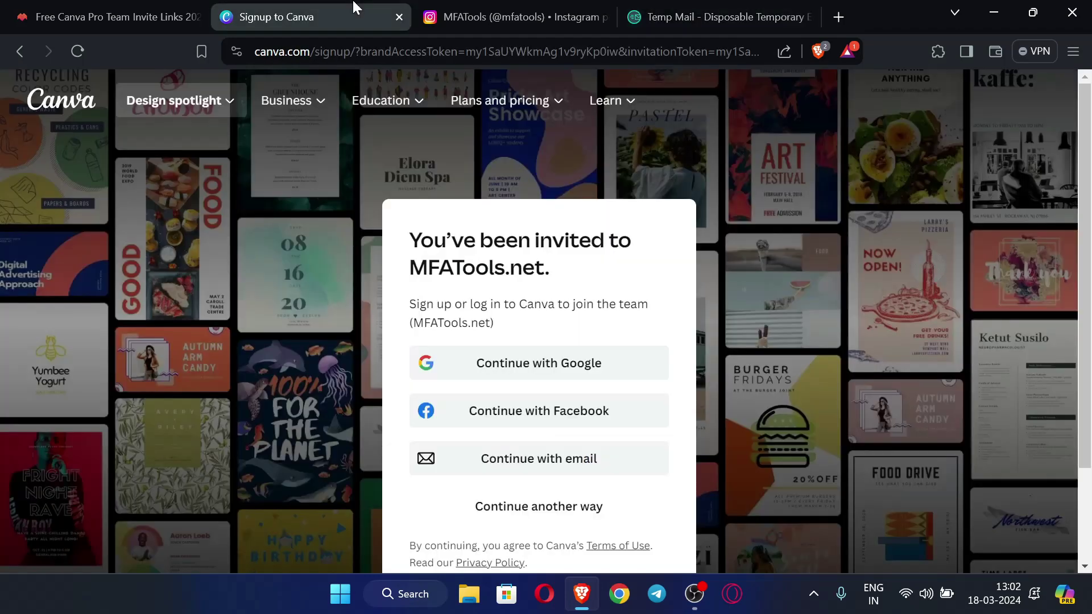
scroll(571, 460, "down", 2)
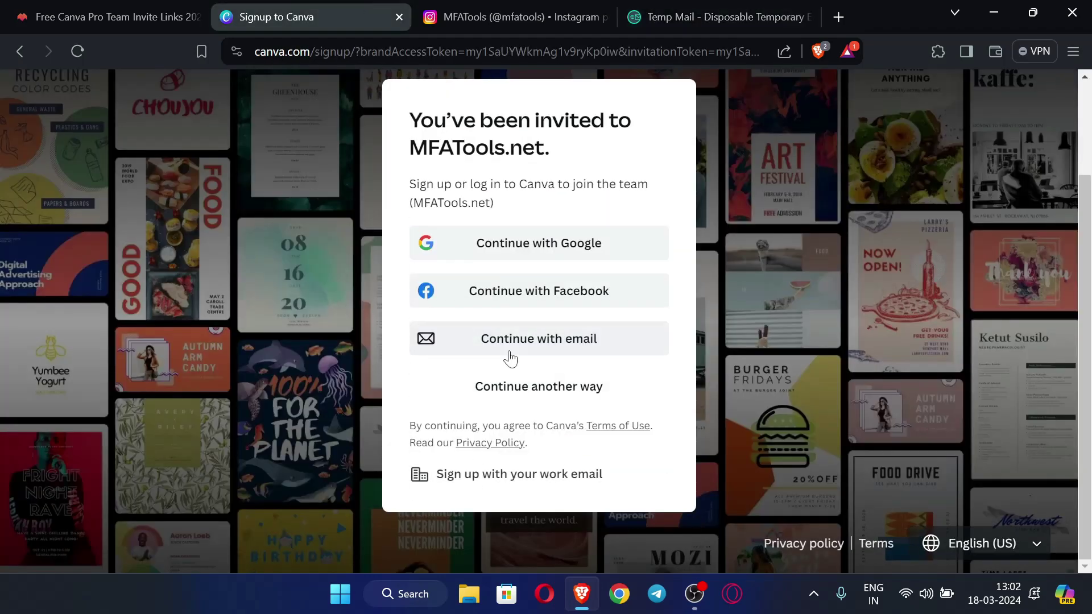
left_click(543, 340)
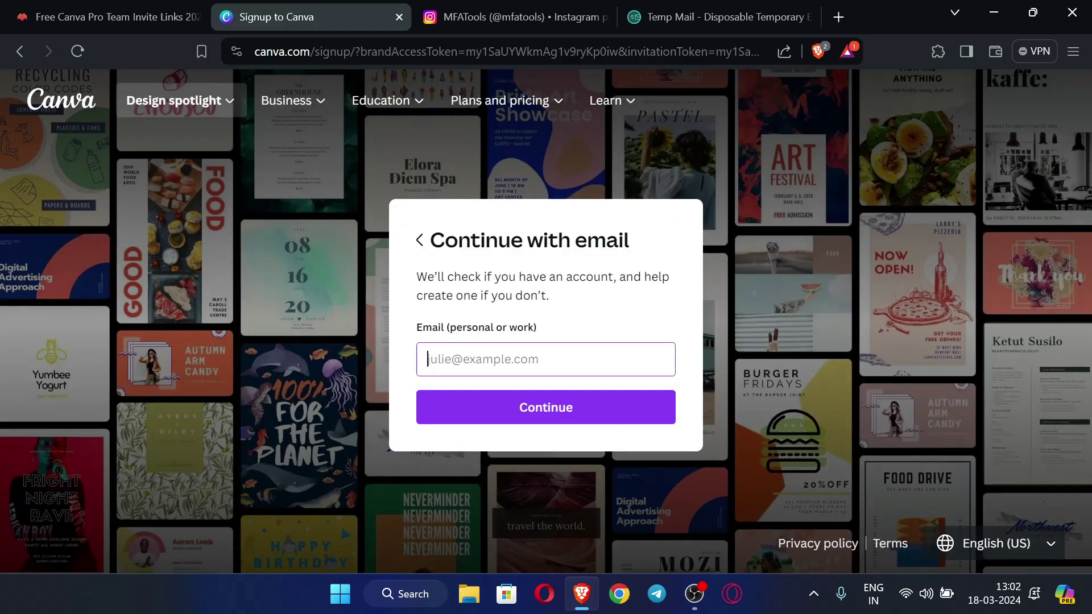
key("ctrl+v")
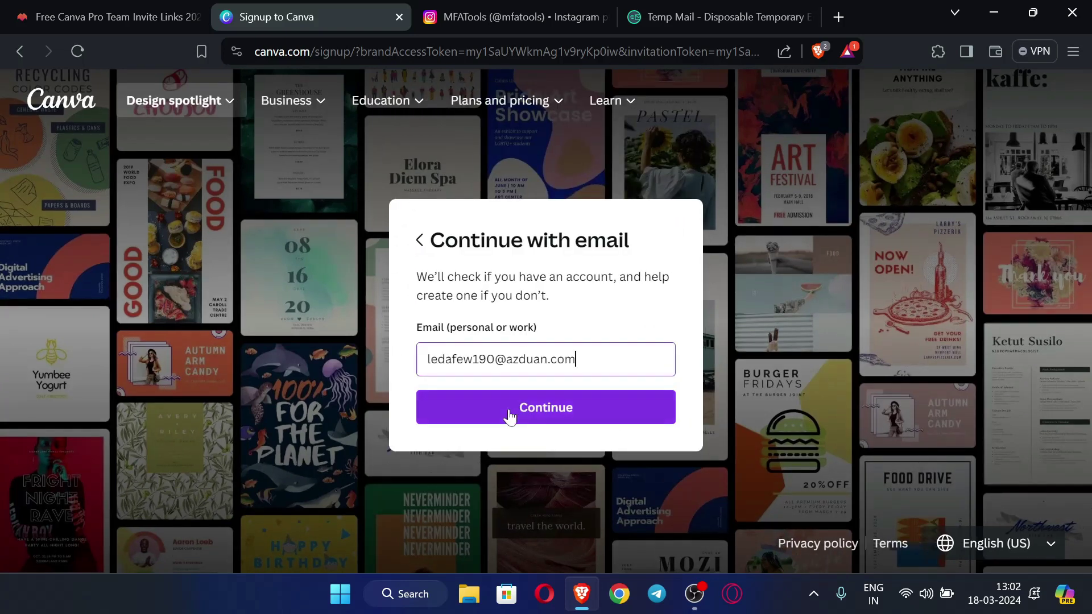
left_click(522, 407)
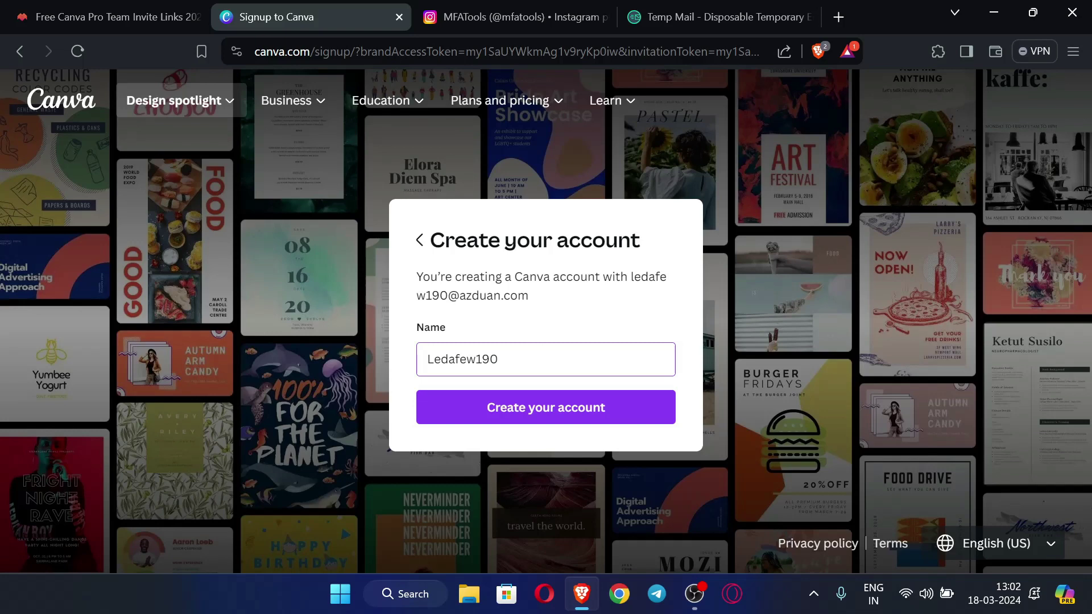
Replace the account name with Byte Ideas and create the account
key("ctrl+a")
key("ctrl+v")
left_click(544, 415)
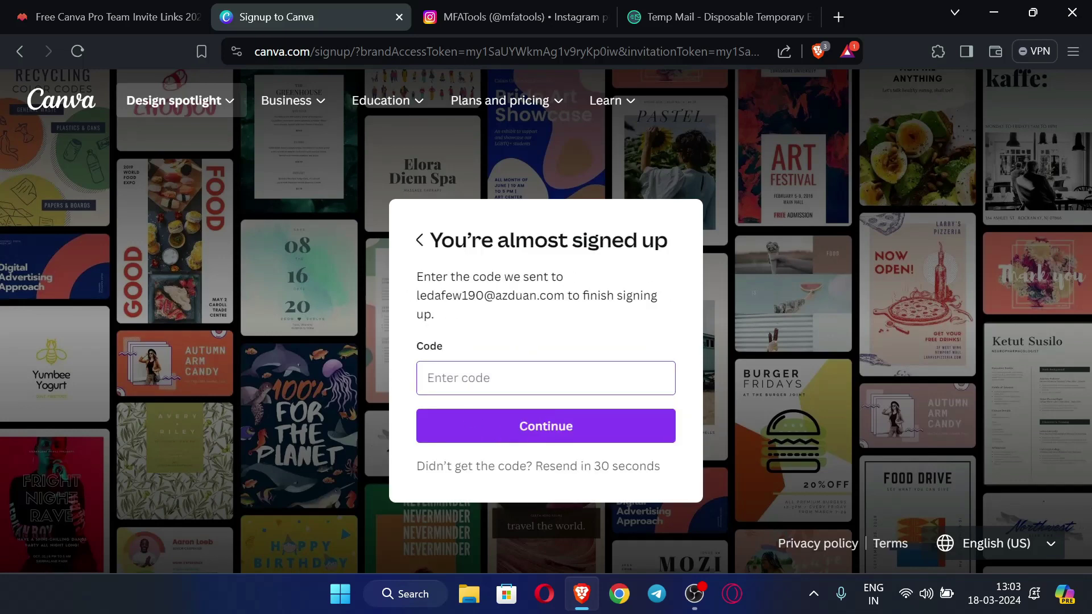
Open Canva's verification email in the Temp Mail inbox, select the code, and return to signup
left_click(690, 15)
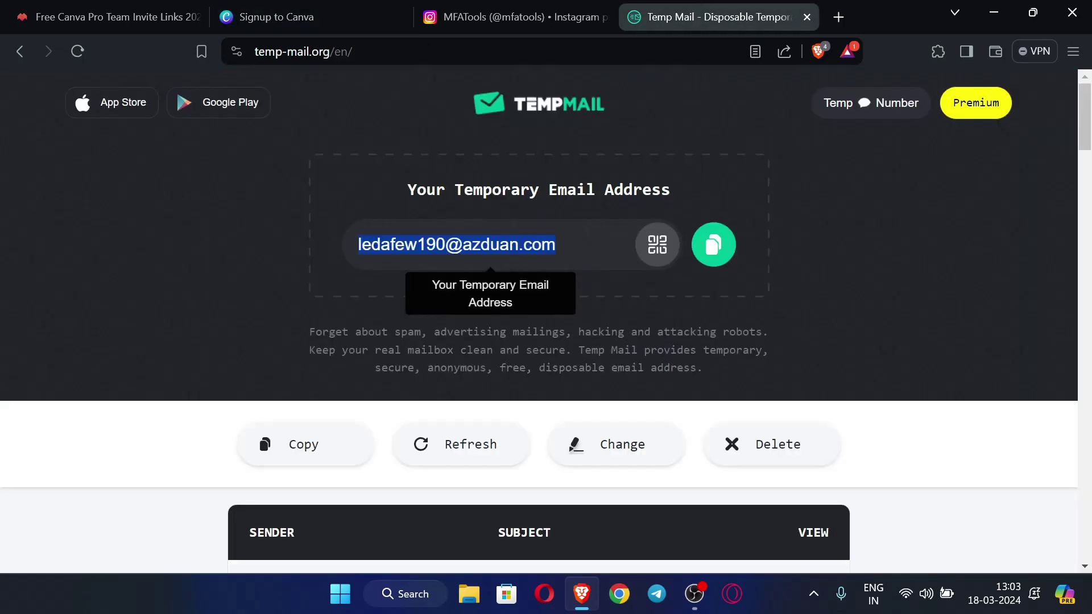
scroll(578, 354, "down", 5)
left_click(819, 317)
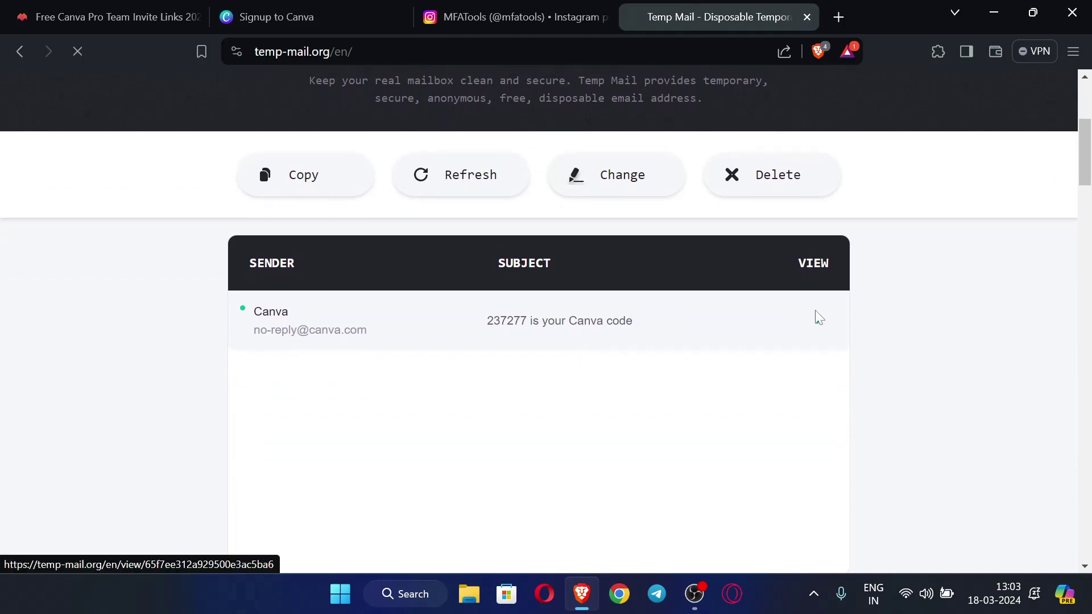
scroll(529, 359, "down", 5)
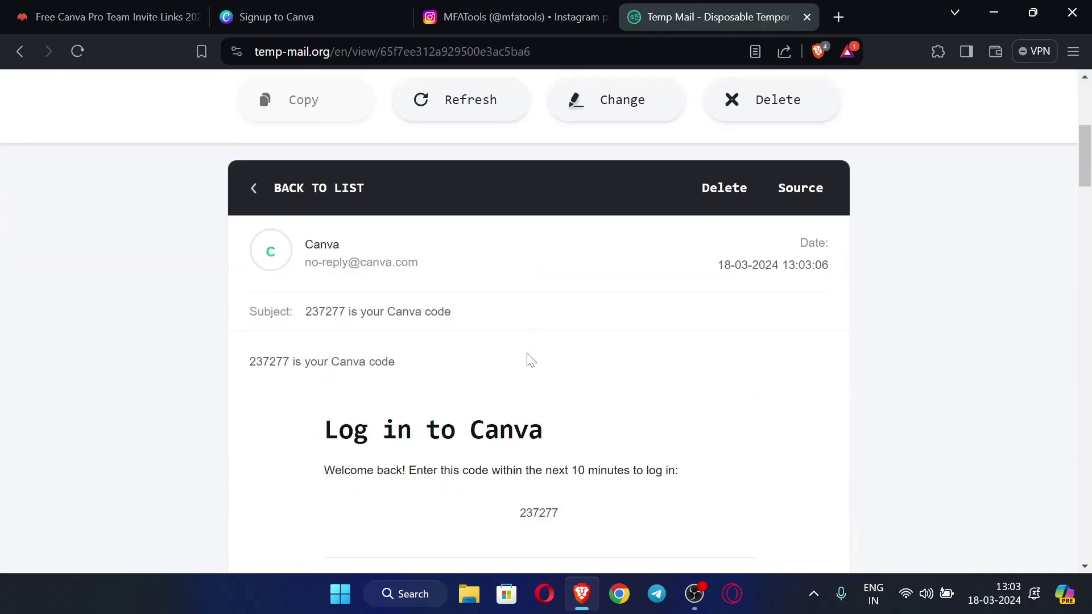
scroll(529, 359, "down", 1)
double_click(539, 449)
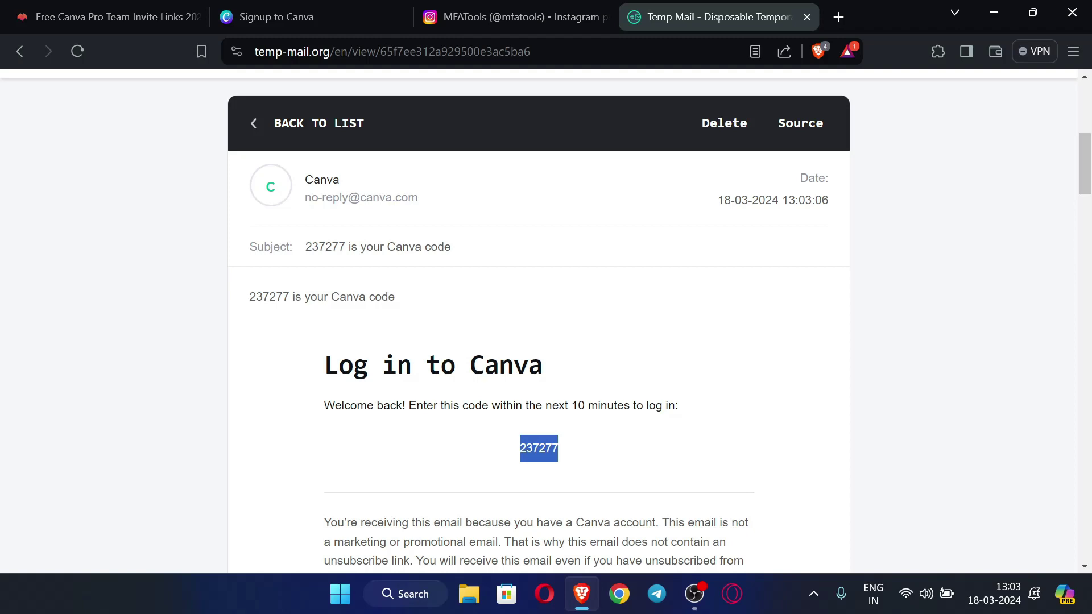
left_click(558, 7)
Paste the emailed verification code into Canva's signup dialog to finish creating the team account
left_click(306, 7)
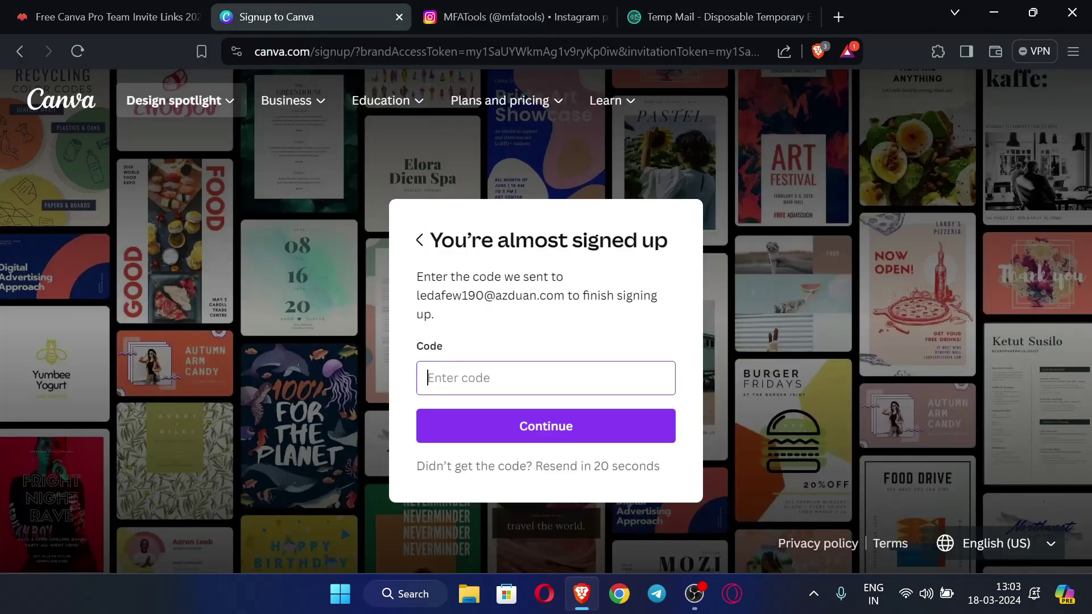
key("ctrl+v")
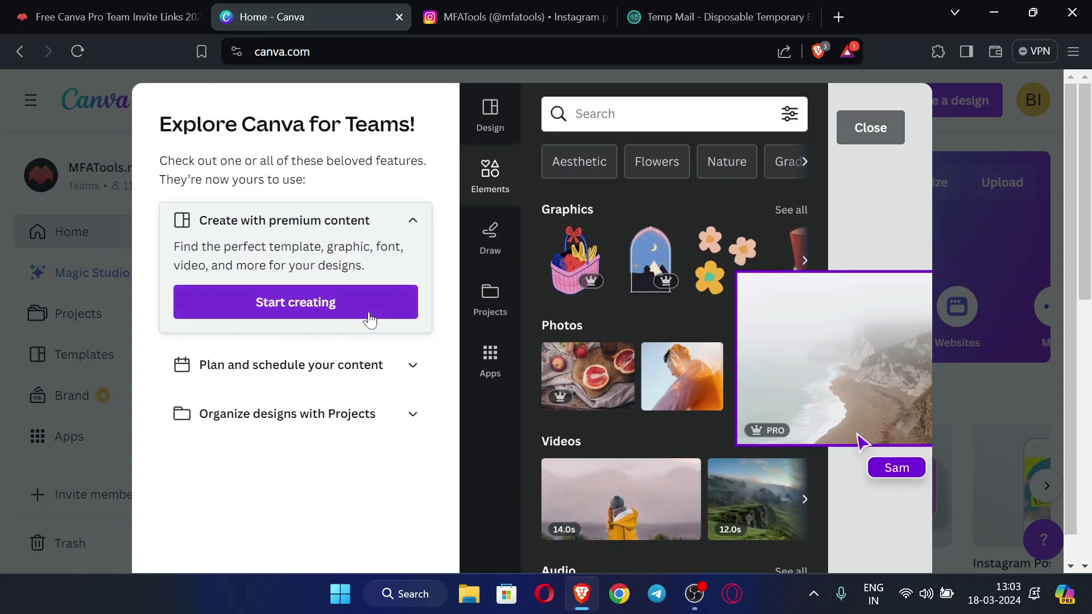
Dismiss the Teams welcome, search 'thumbna', and browse the YouTube Thumbnail templates, including Pro designs
left_click(882, 133)
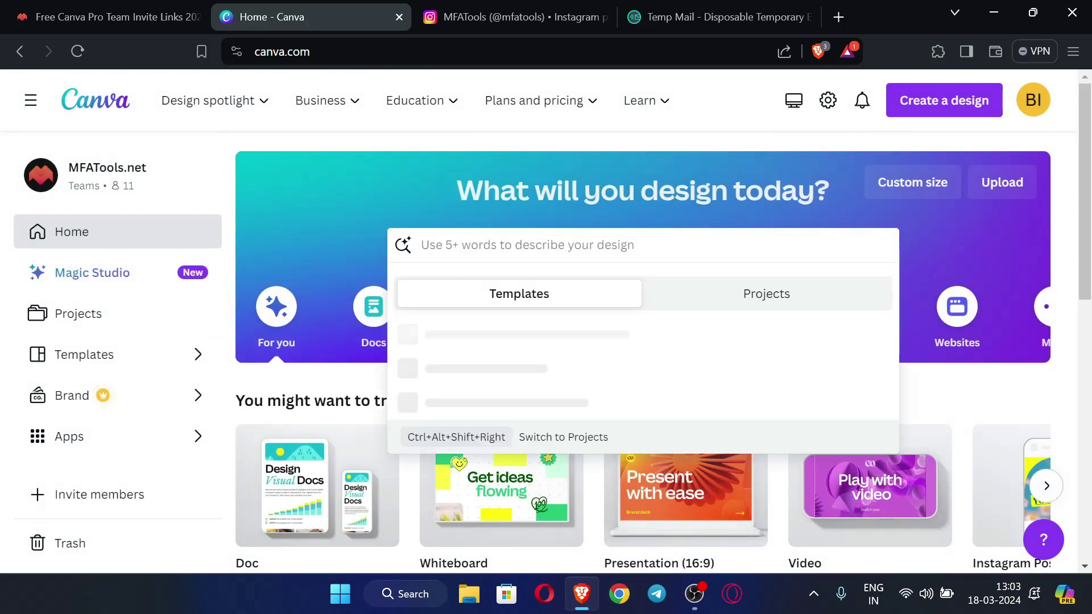
type("thumbna")
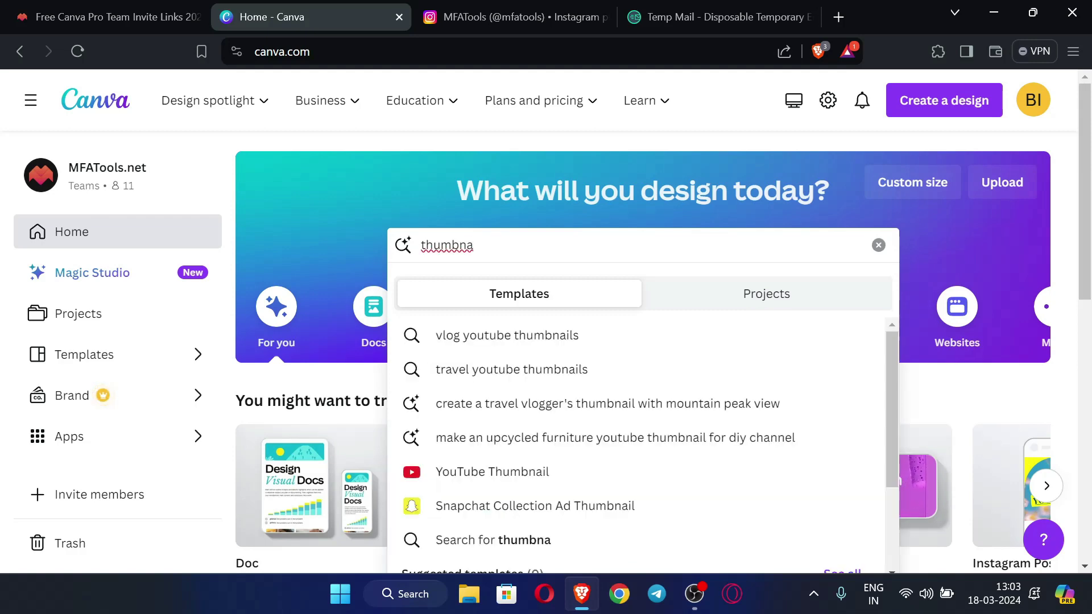
left_click(492, 475)
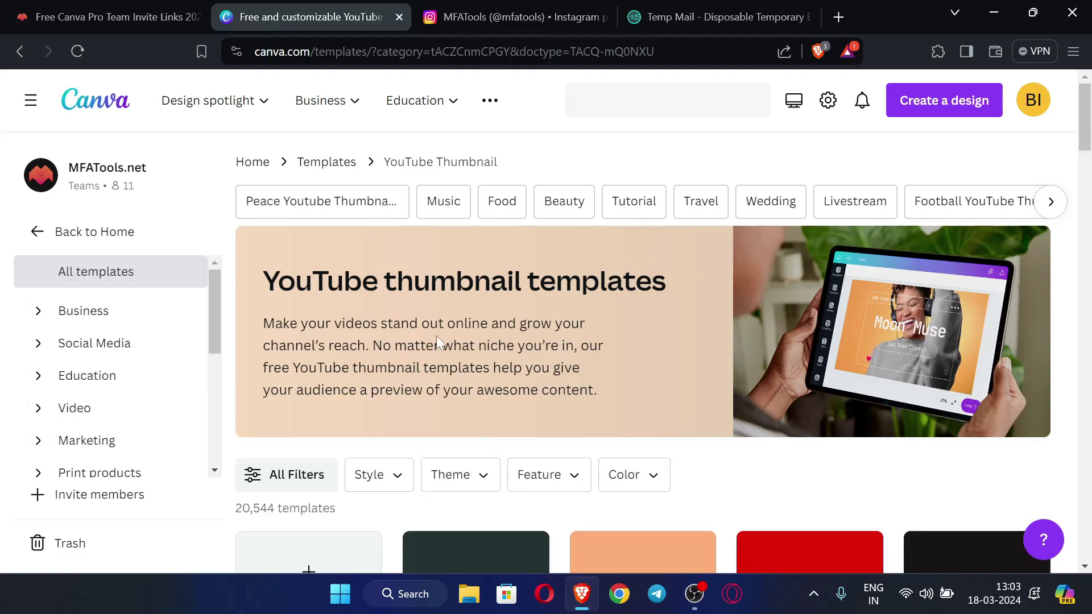
scroll(436, 341, "down", 4)
scroll(568, 377, "down", 5)
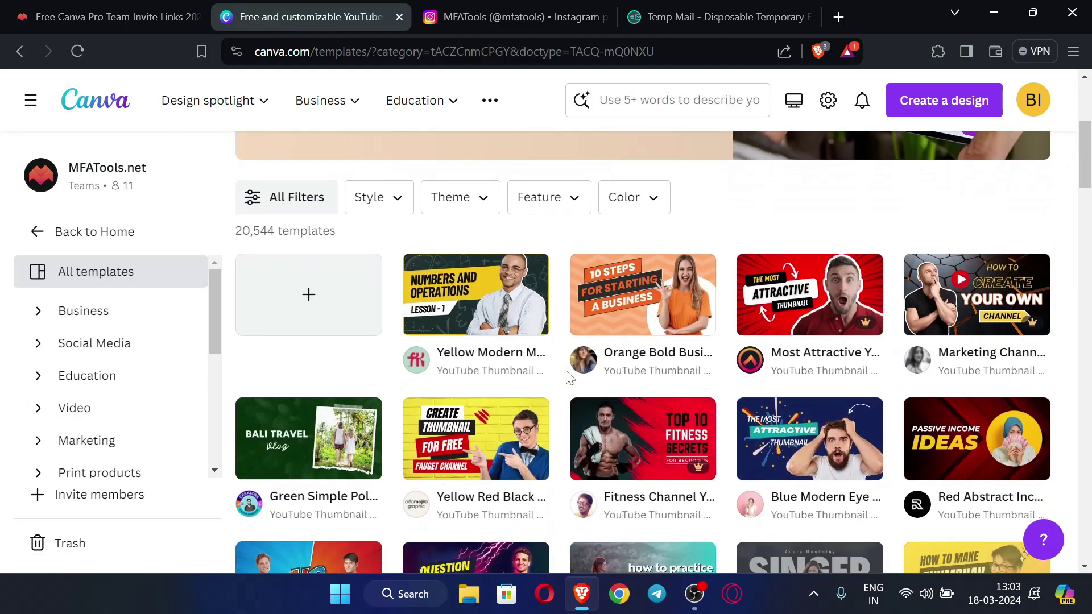
scroll(551, 319, "up", 2)
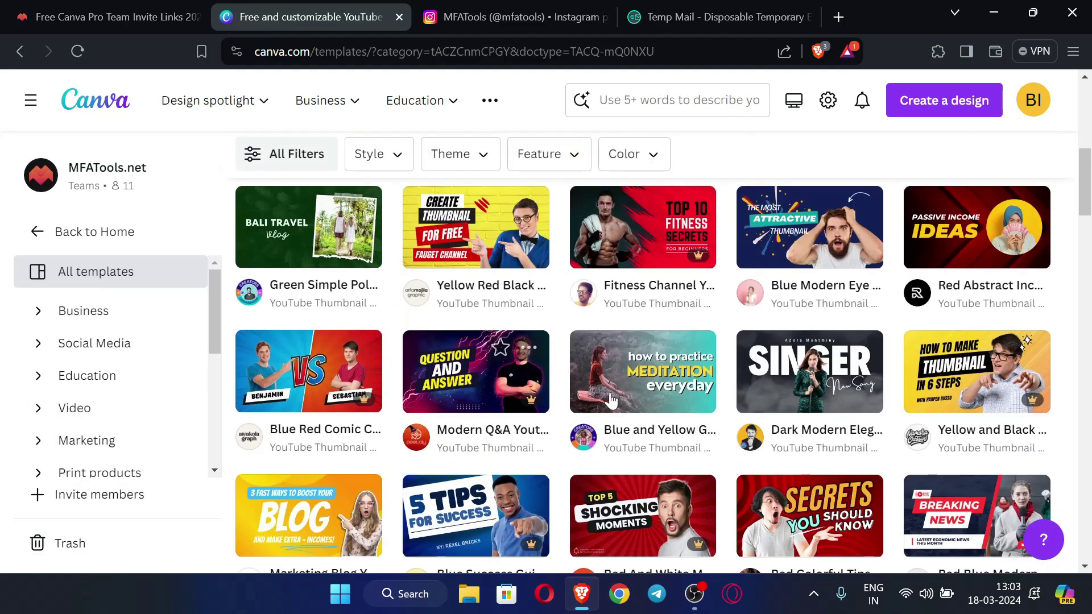
scroll(546, 293, "down", 5)
scroll(546, 319, "up", 2)
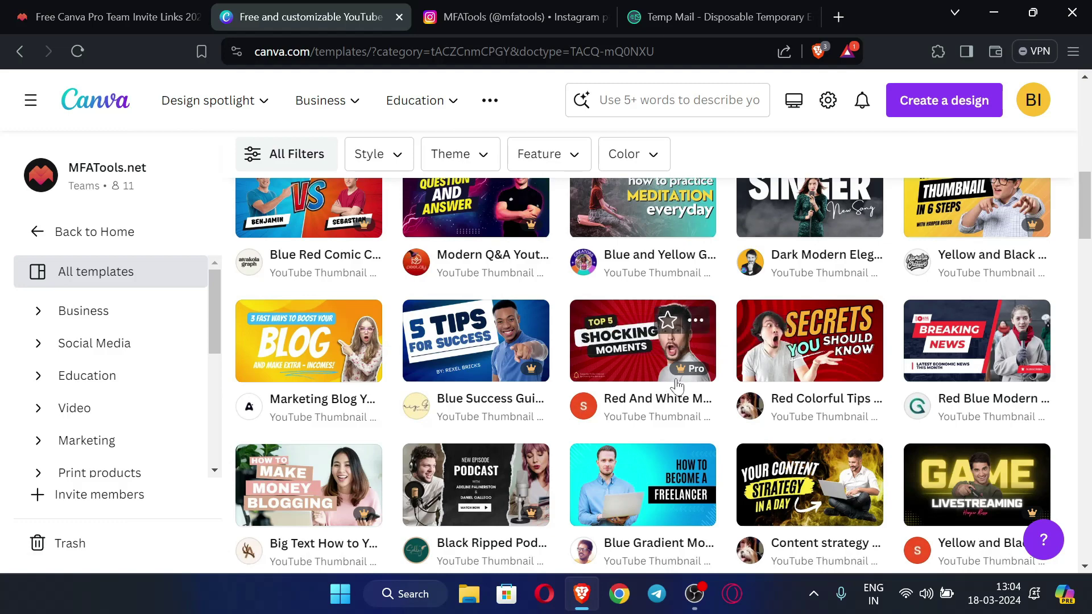
Open the Red and White Shocking Moments Pro thumbnail template in the editor, skipping the tour
left_click(608, 370)
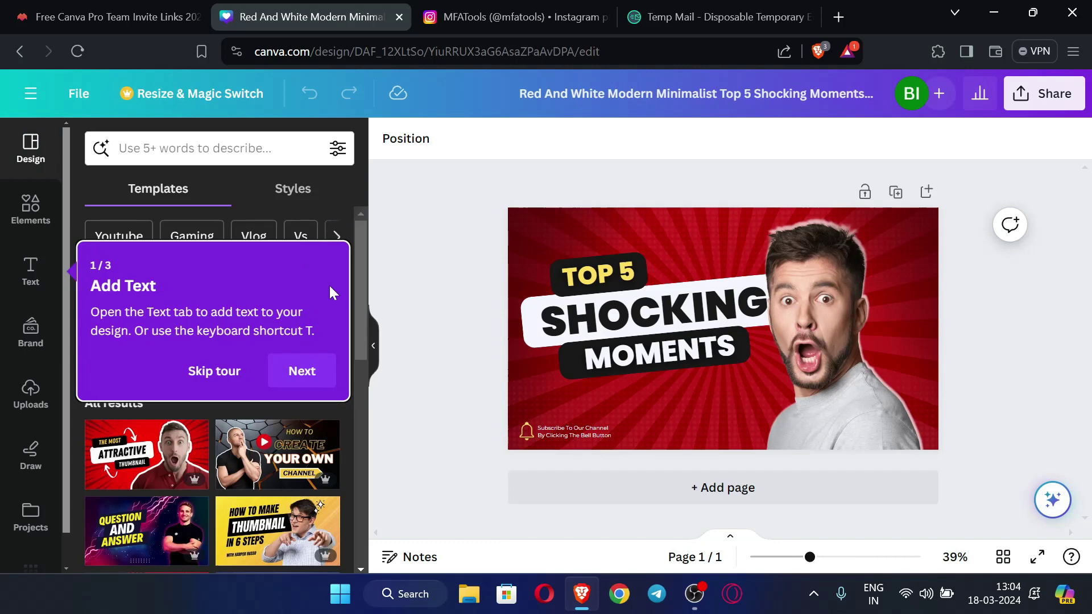
left_click(220, 369)
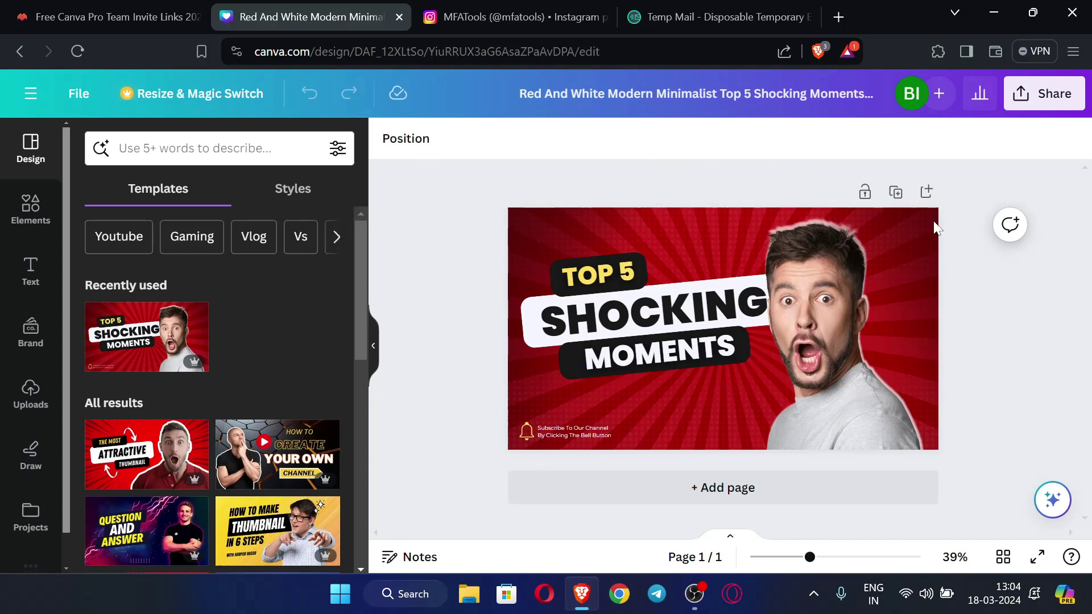
left_click(1044, 93)
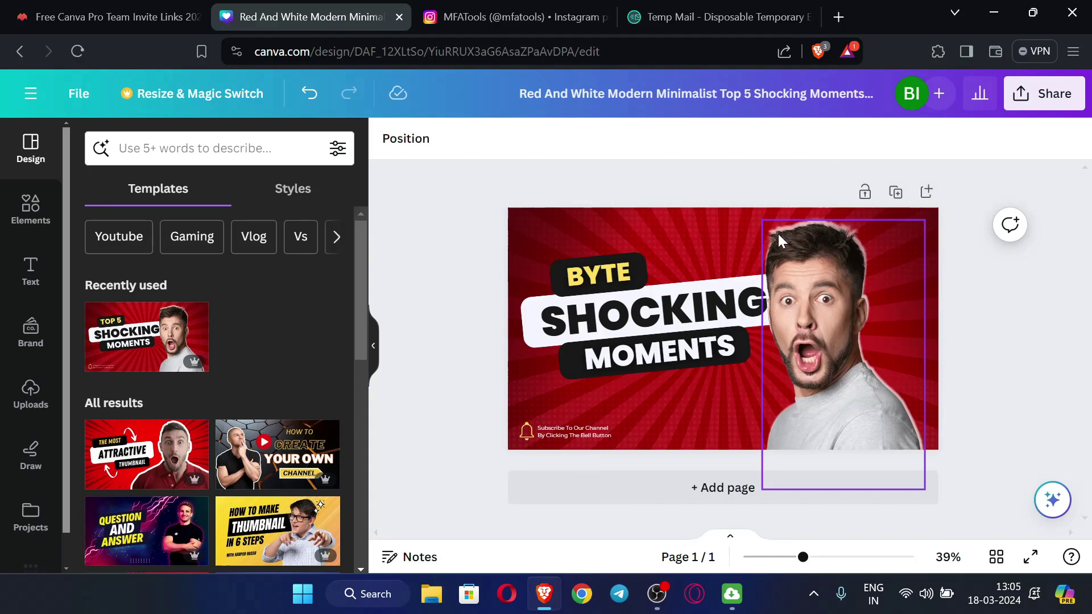
Minimize the Brave window and refresh the Windows desktop three times
left_click(997, 5)
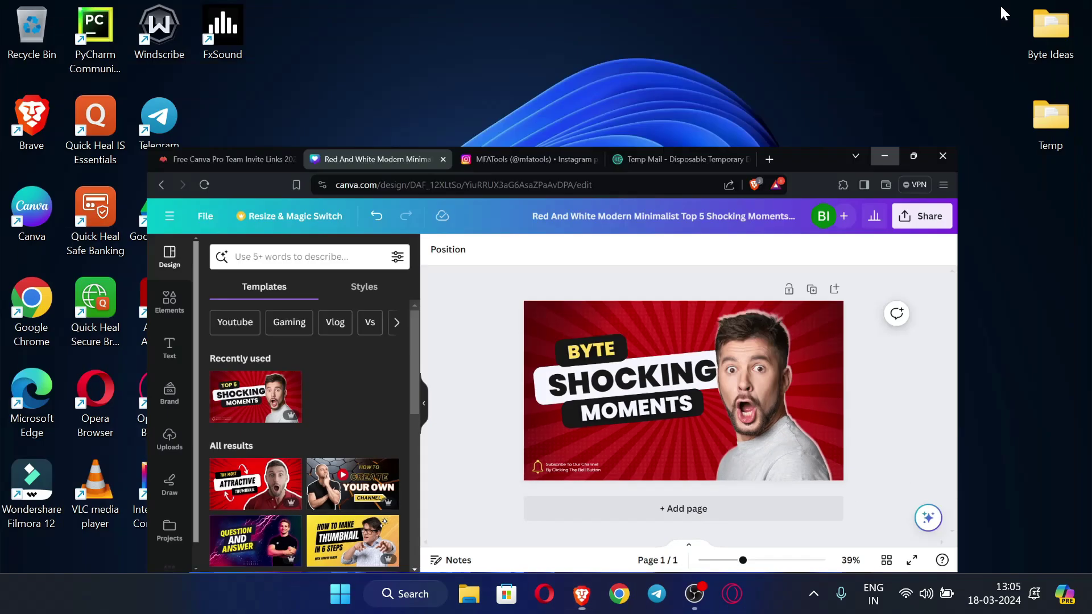
right_click(532, 106)
left_click(622, 169)
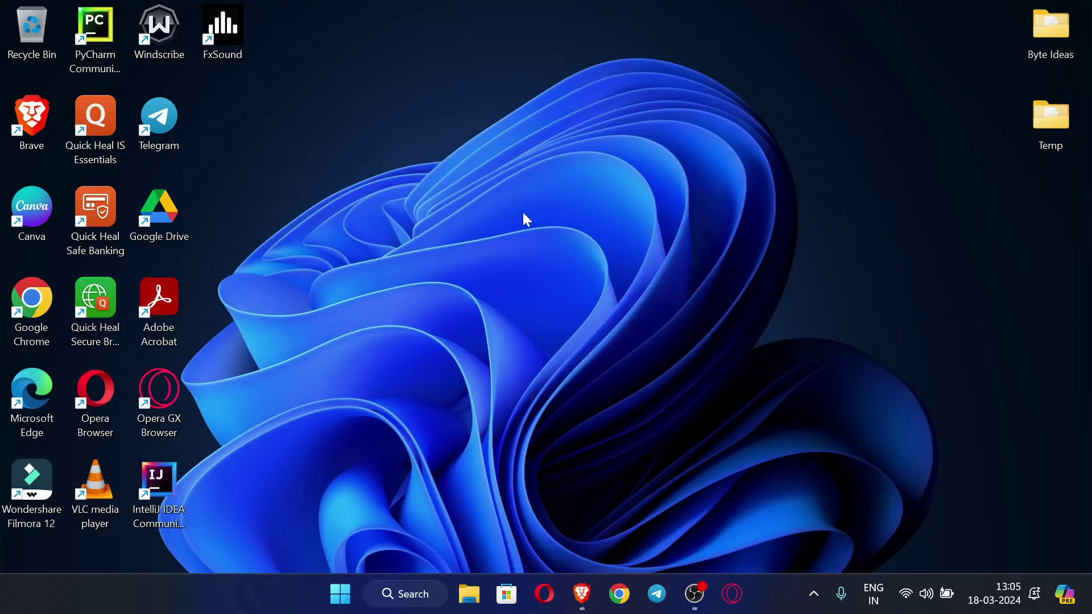
right_click(477, 87)
left_click(578, 171)
right_click(463, 133)
left_click(552, 202)
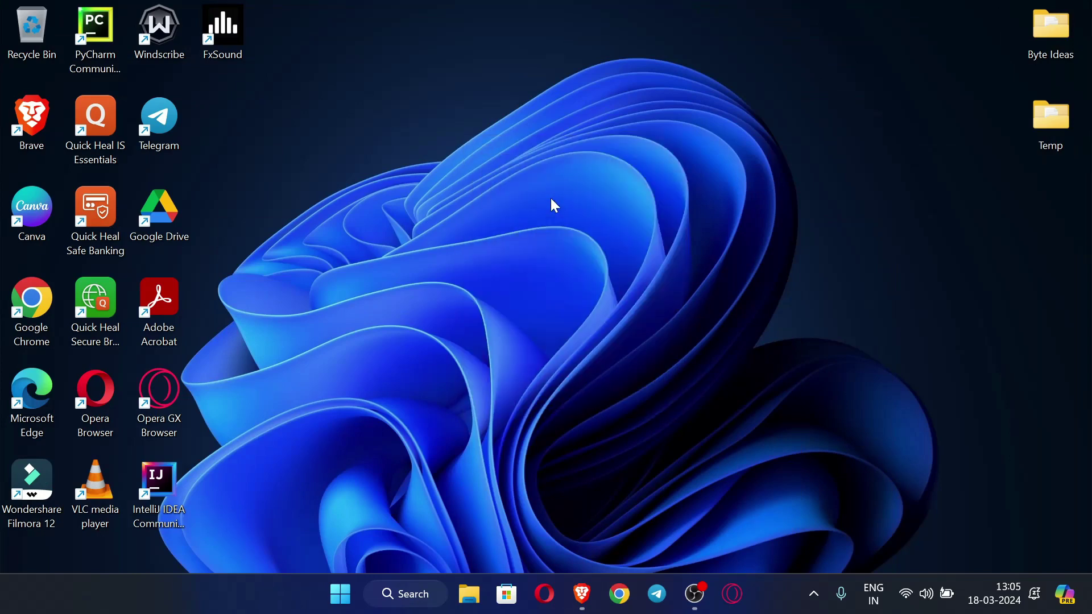